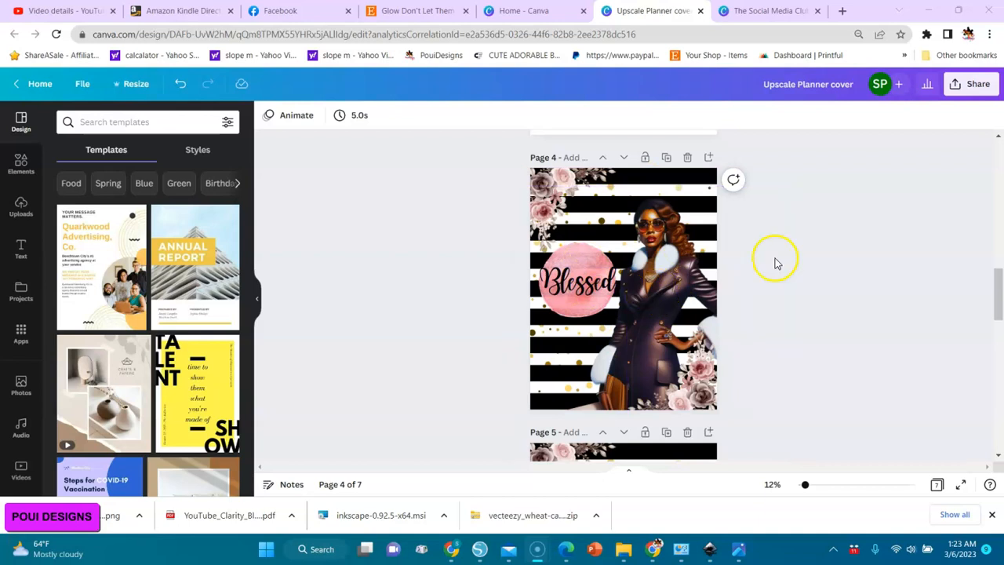
Add a new blank page after page 7, the mockup of the planner cover with the woman.
{"action": "mouse_move", "coordinate": [1000, 282]}
{"action": "left_mouse_down"}
{"action": "mouse_move", "coordinate": [1000, 312]}
{"action": "mouse_move", "coordinate": [999, 302]}
{"action": "left_mouse_up"}
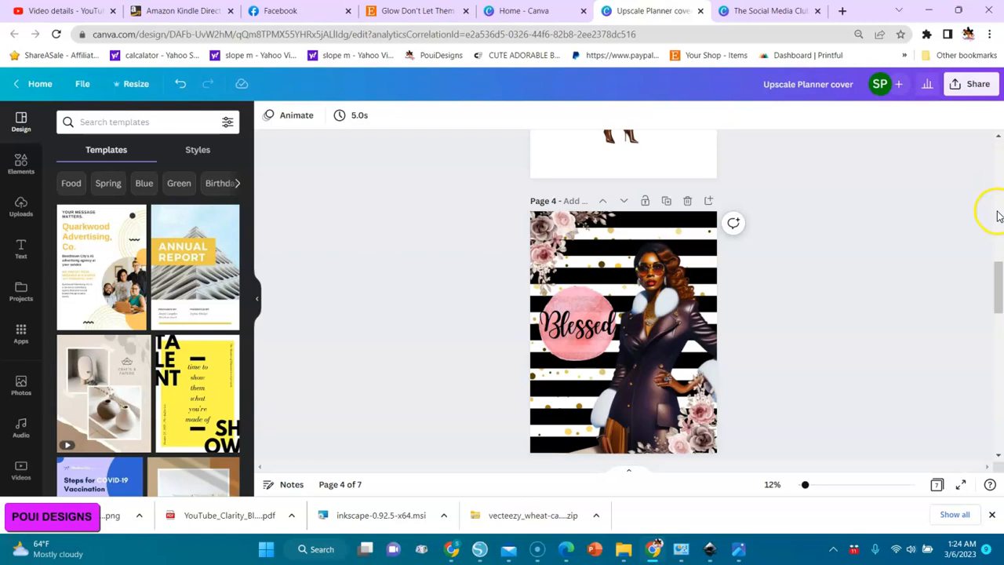
{"action": "left_click_drag", "start_coordinate": [998, 270], "coordinate": [998, 302]}
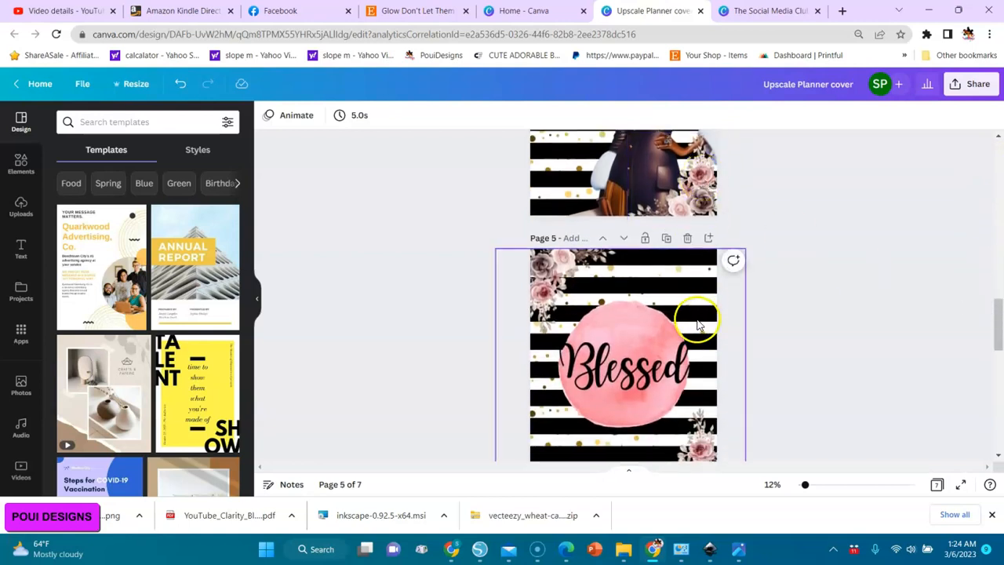
{"action": "left_click_drag", "start_coordinate": [997, 333], "coordinate": [997, 390]}
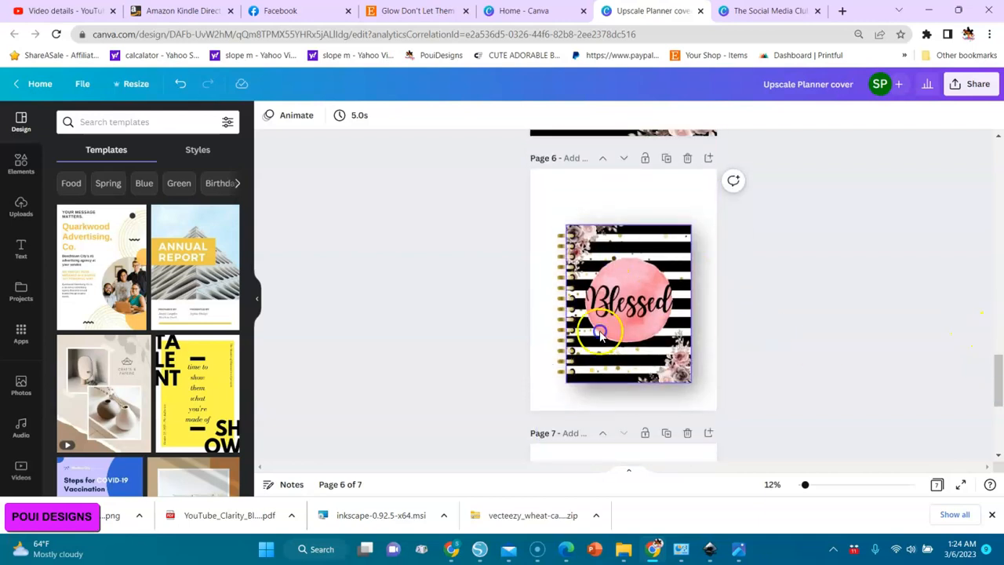
{"action": "left_click", "coordinate": [999, 335]}
{"action": "left_click_drag", "start_coordinate": [997, 339], "coordinate": [999, 436]}
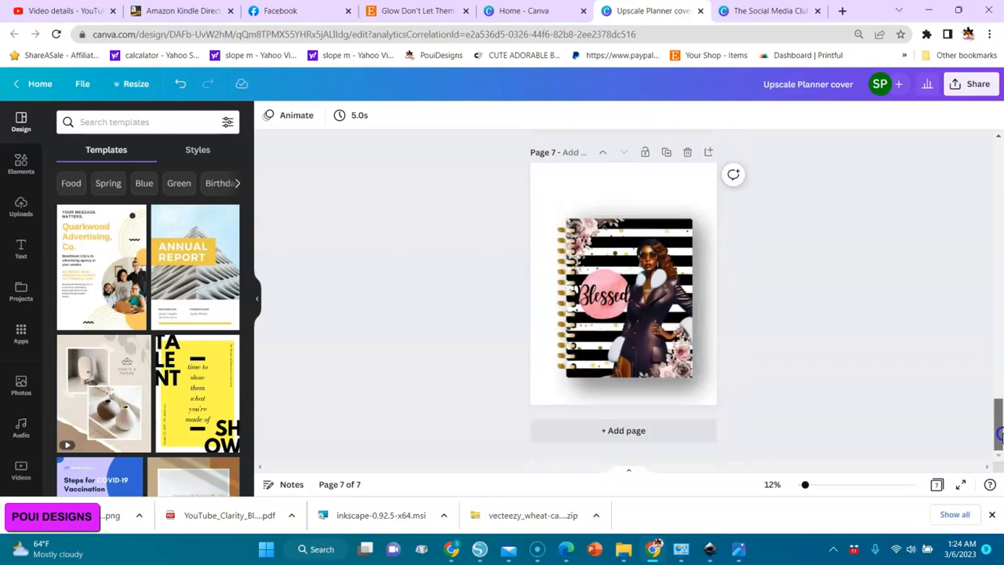
{"action": "left_click", "coordinate": [635, 436]}
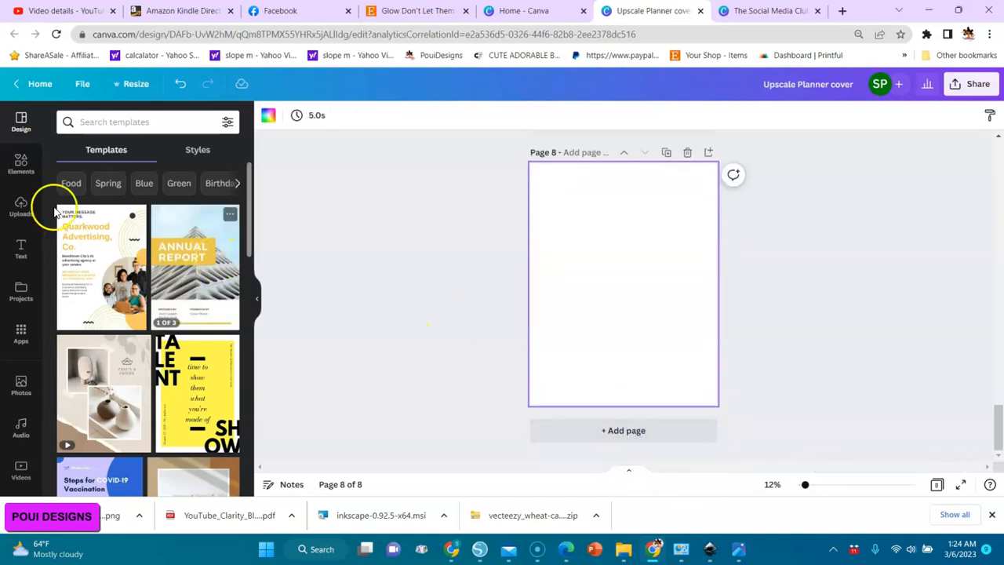
Find a "notebook spiral" graphic in the elements library and add the first free one to page 8.
{"action": "left_click", "coordinate": [21, 162]}
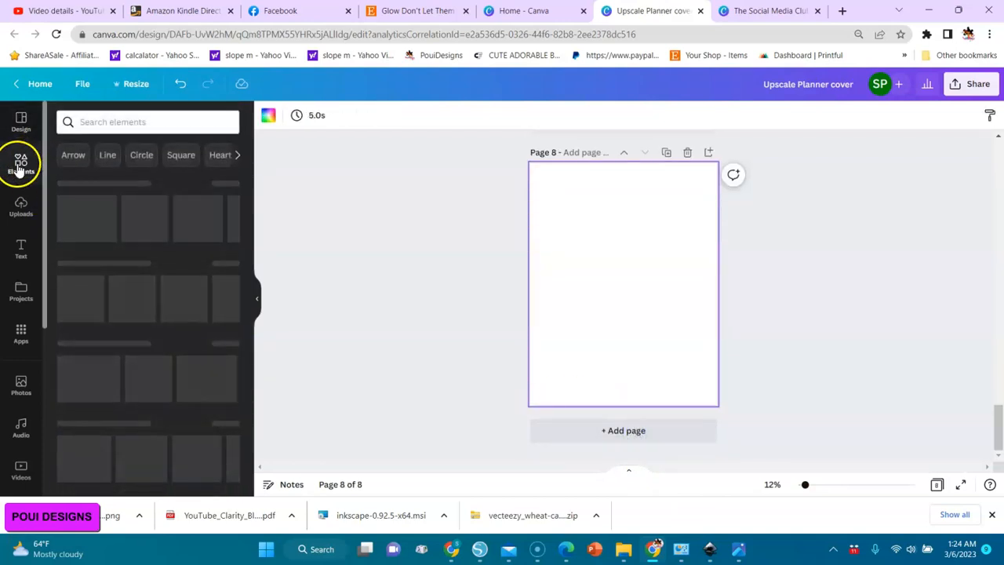
{"action": "left_click", "coordinate": [123, 124]}
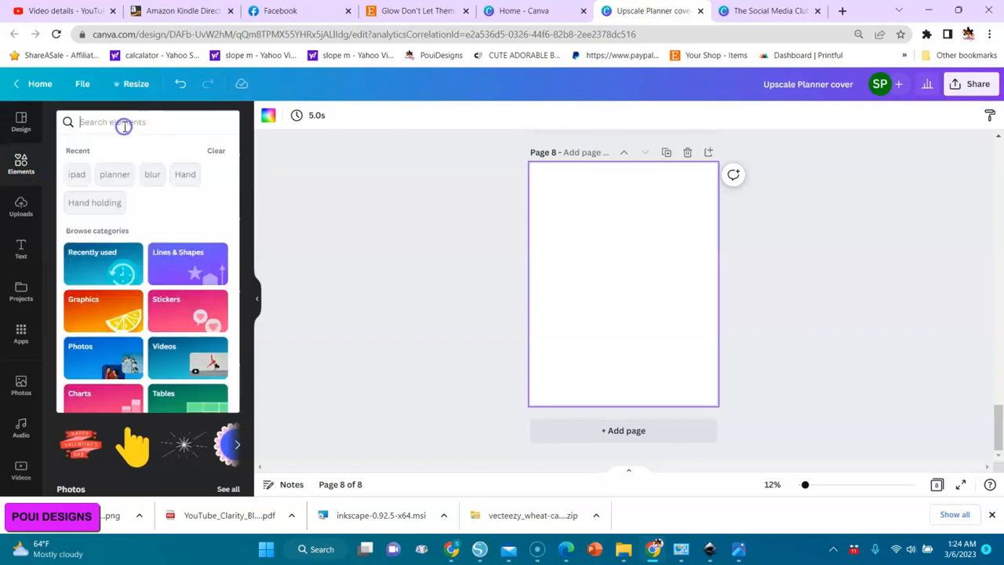
{"action": "type", "text": "spiral"}
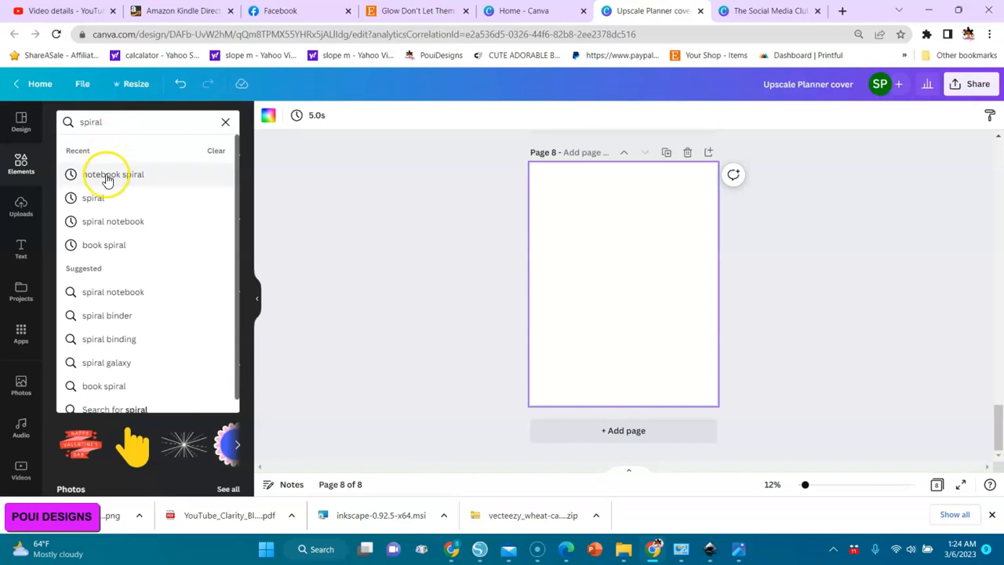
{"action": "left_click", "coordinate": [102, 174]}
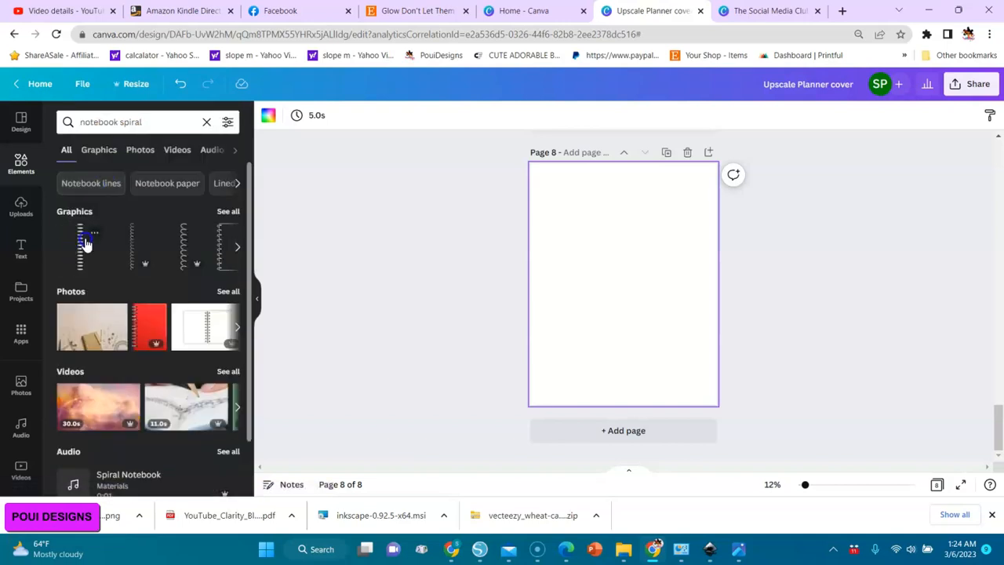
{"action": "left_click", "coordinate": [79, 255]}
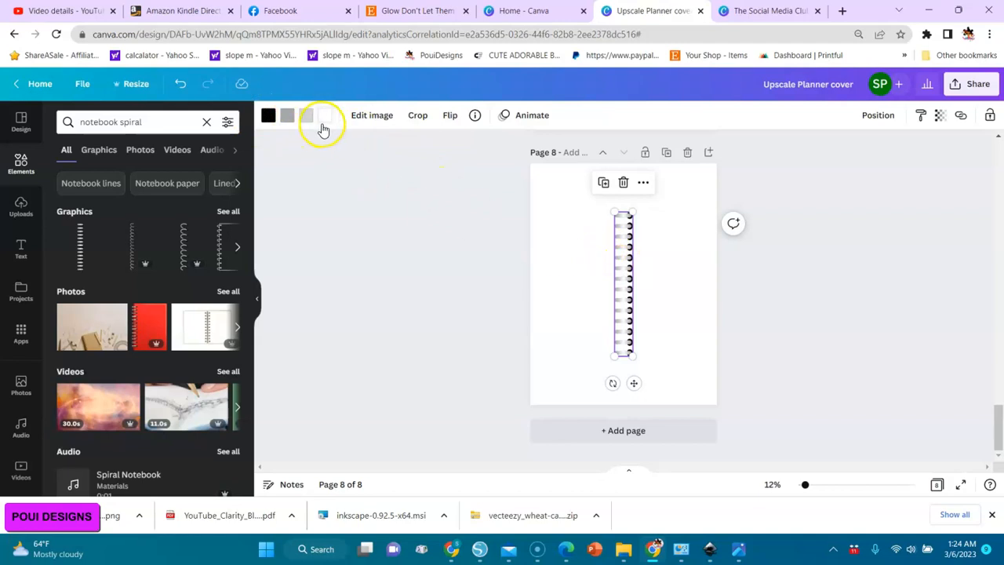
{"action": "left_click", "coordinate": [325, 122]}
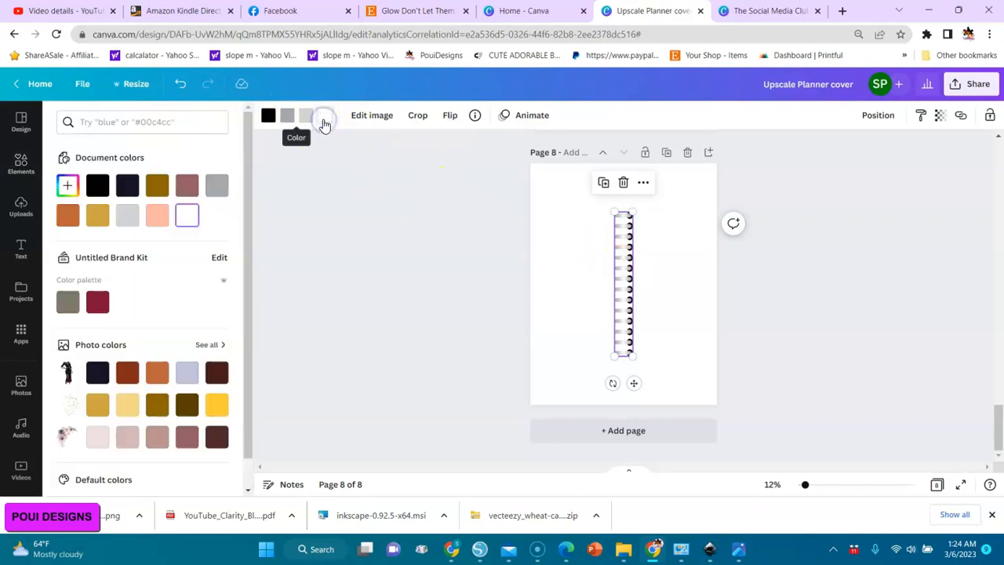
{"action": "left_click", "coordinate": [187, 188]}
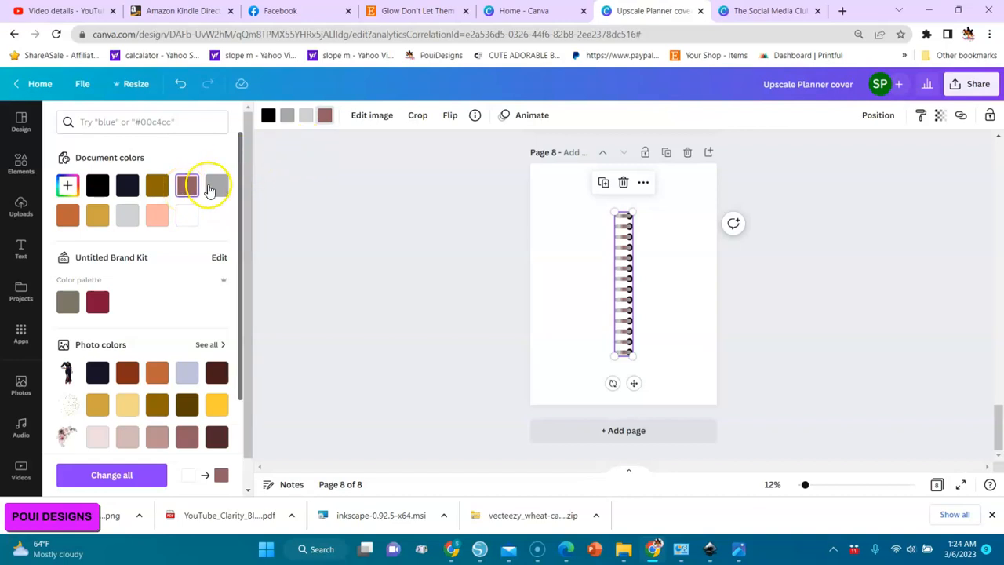
{"action": "left_click", "coordinate": [184, 221]}
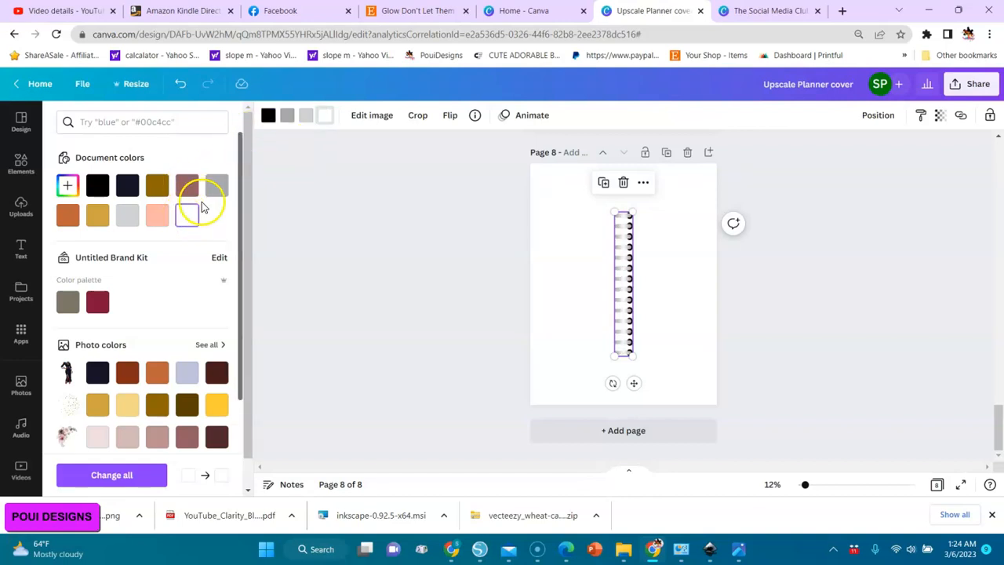
{"action": "left_click", "coordinate": [97, 222]}
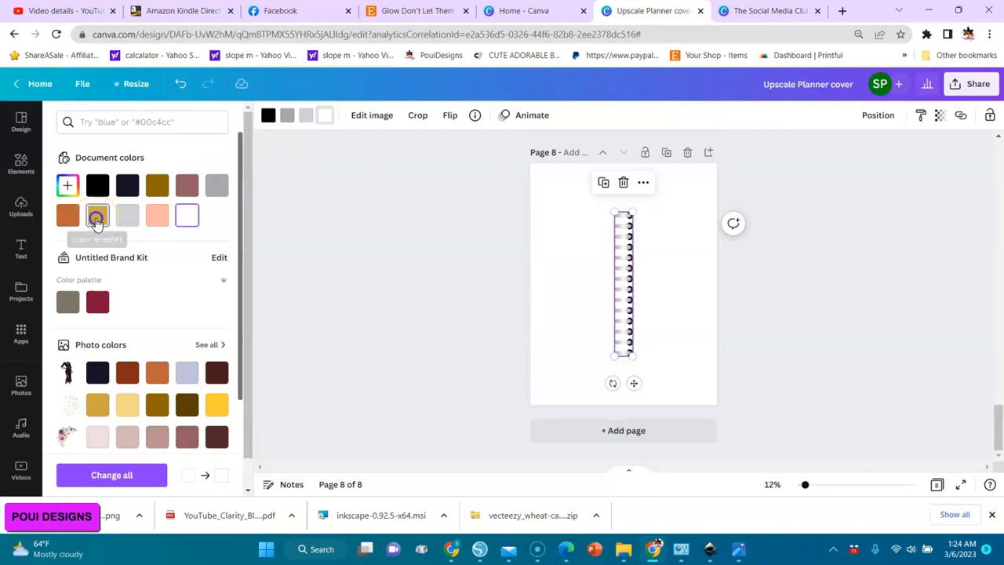
{"action": "left_click", "coordinate": [188, 218]}
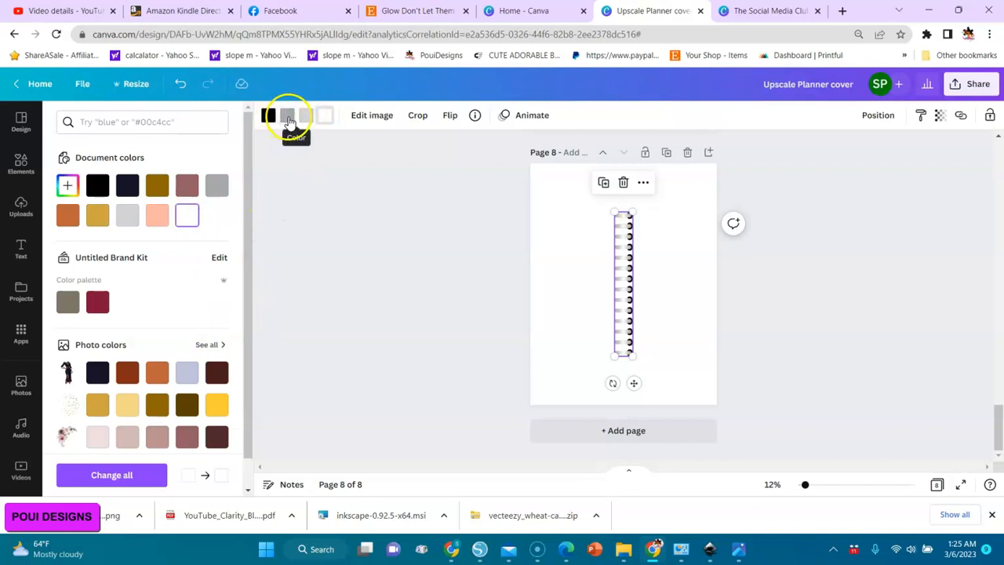
Recolor the spiral's dark grey to gold and its light grey to pale yellow gold.
{"action": "left_click", "coordinate": [289, 119]}
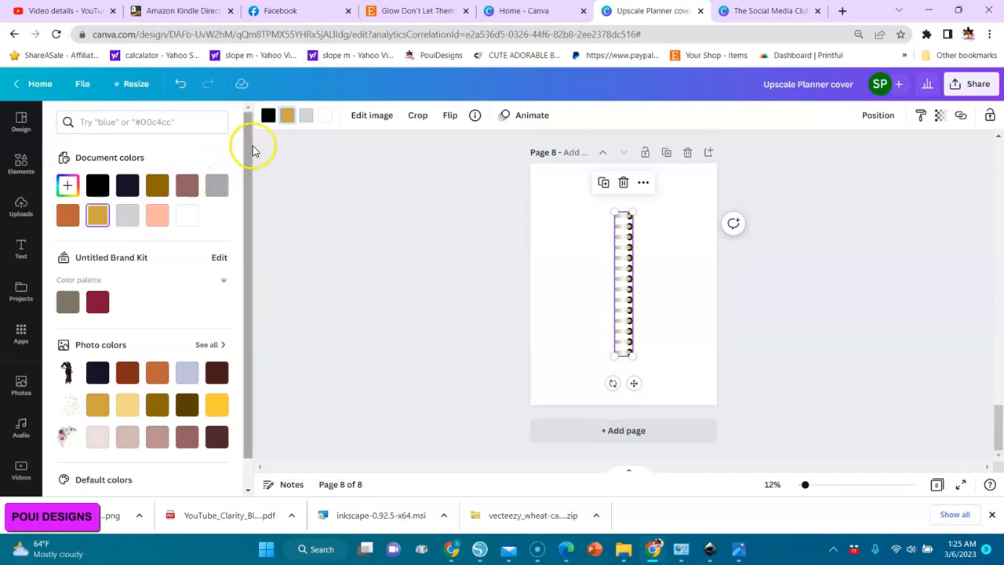
{"action": "left_click", "coordinate": [307, 120]}
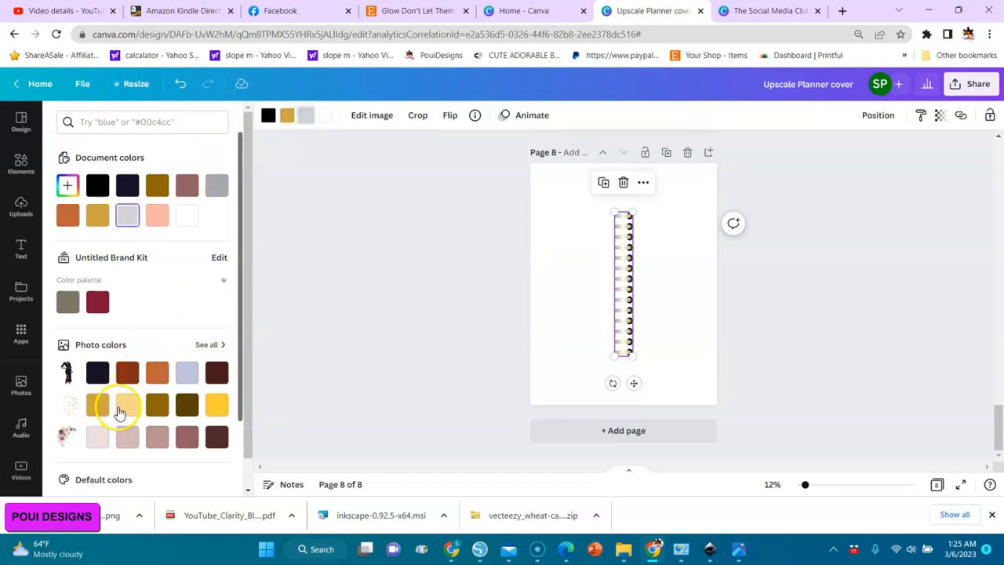
{"action": "left_click", "coordinate": [125, 407]}
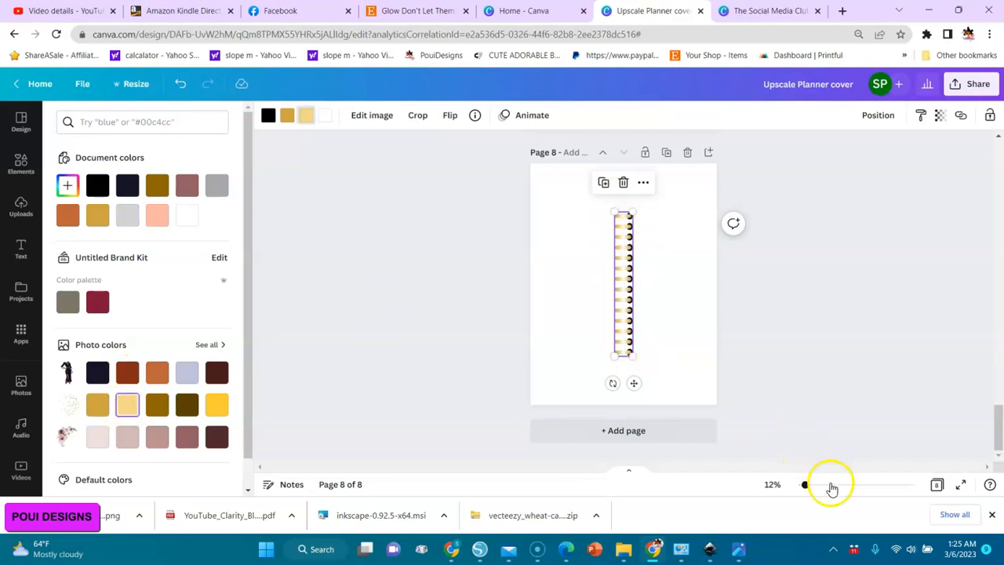
Move the gold spiral from the middle of page 8 to near the page's left edge.
{"action": "left_click", "coordinate": [831, 484]}
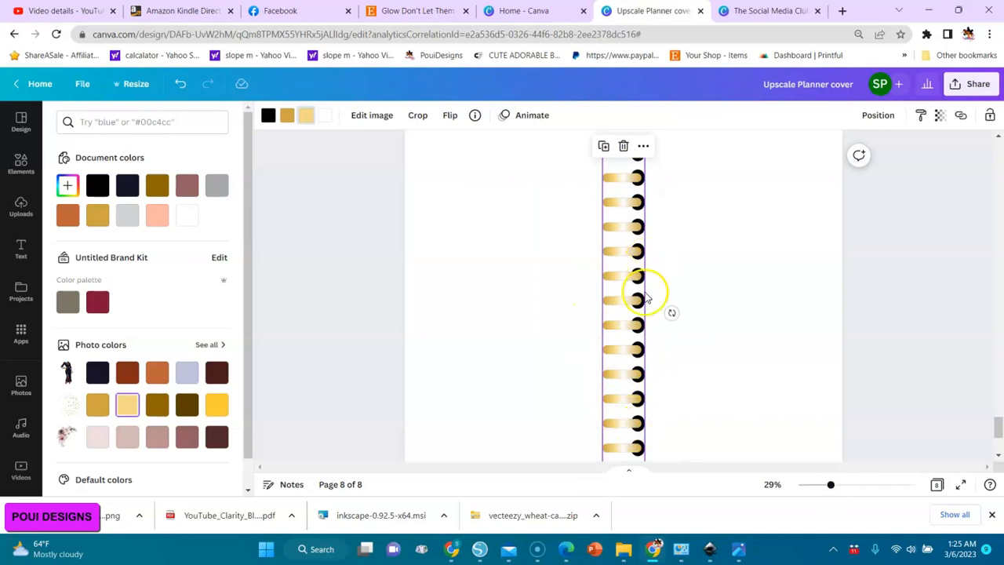
{"action": "left_click", "coordinate": [813, 485]}
{"action": "left_click", "coordinate": [635, 343]}
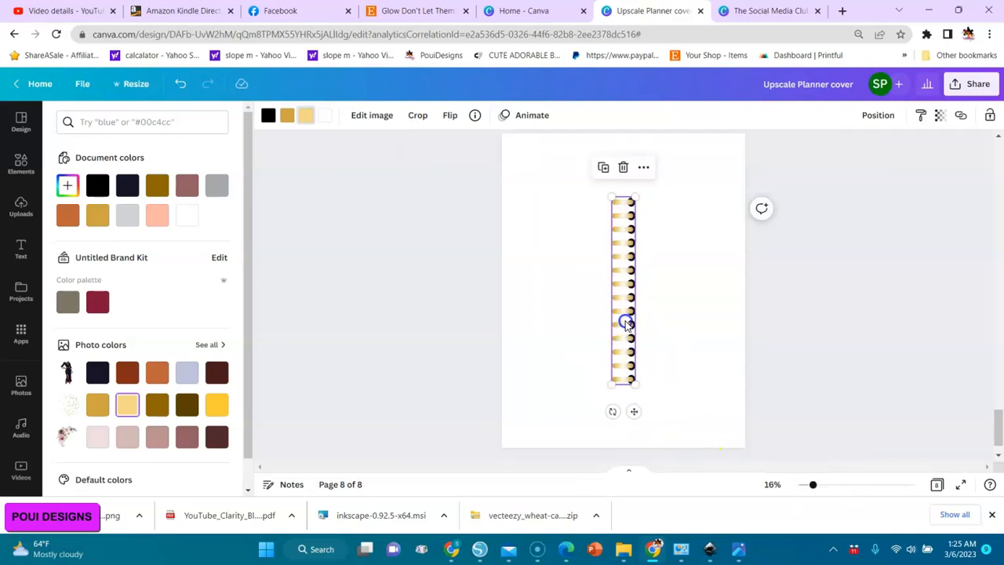
{"action": "left_click_drag", "start_coordinate": [625, 323], "coordinate": [543, 311]}
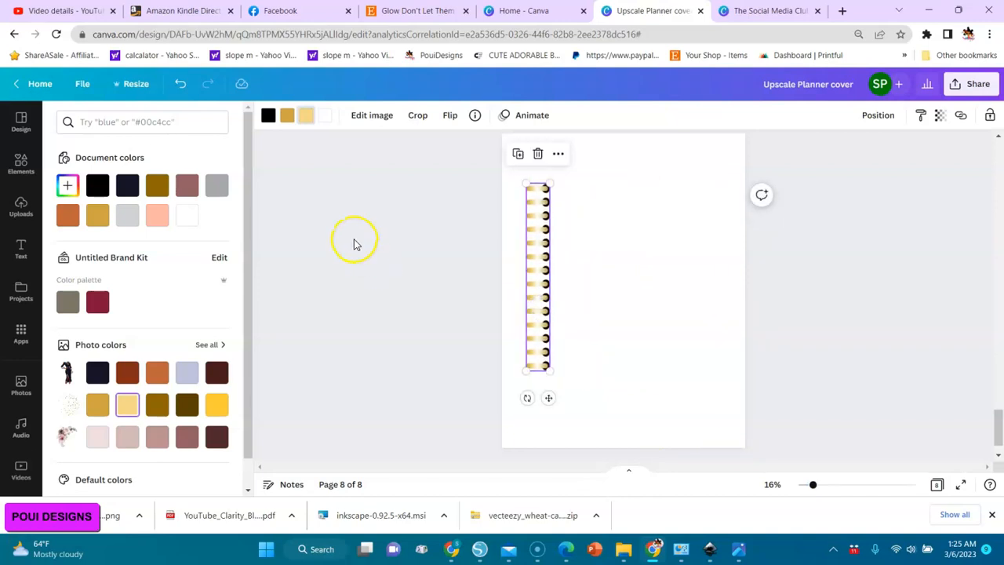
Search the elements for "grid" and add the single-image grid to page 8.
{"action": "left_click", "coordinate": [16, 171]}
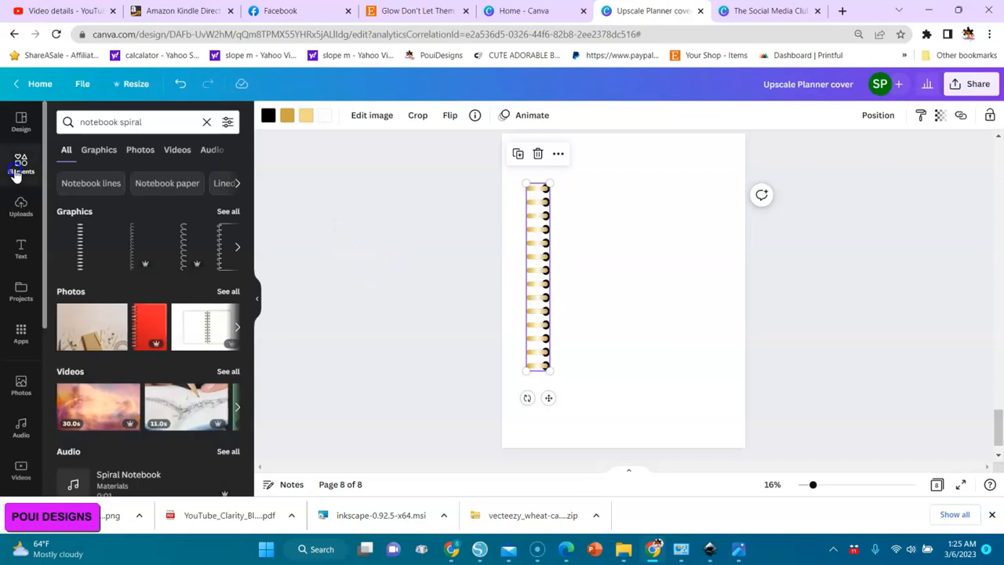
{"action": "left_click", "coordinate": [17, 172]}
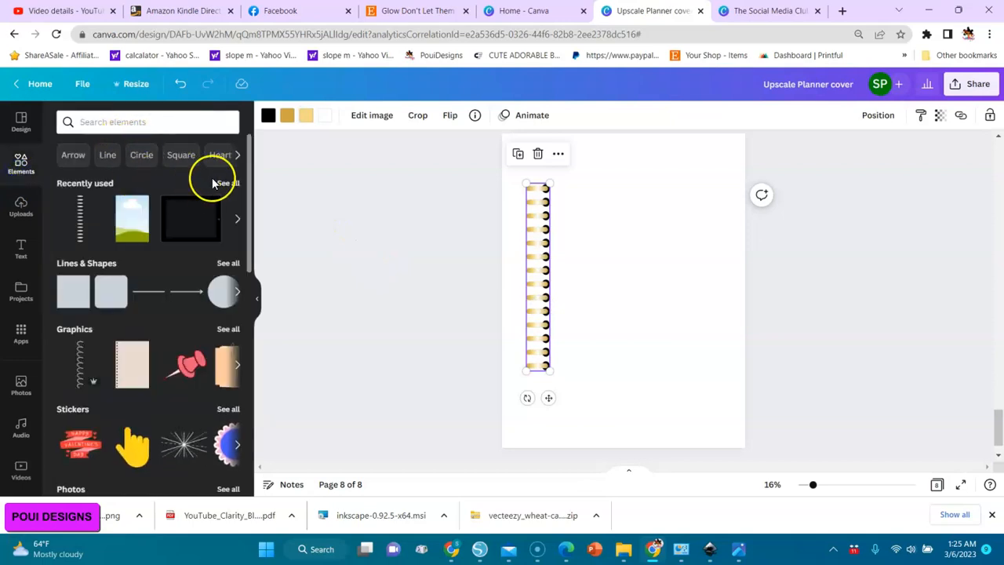
{"action": "left_click", "coordinate": [159, 123]}
{"action": "type", "text": "grid"}
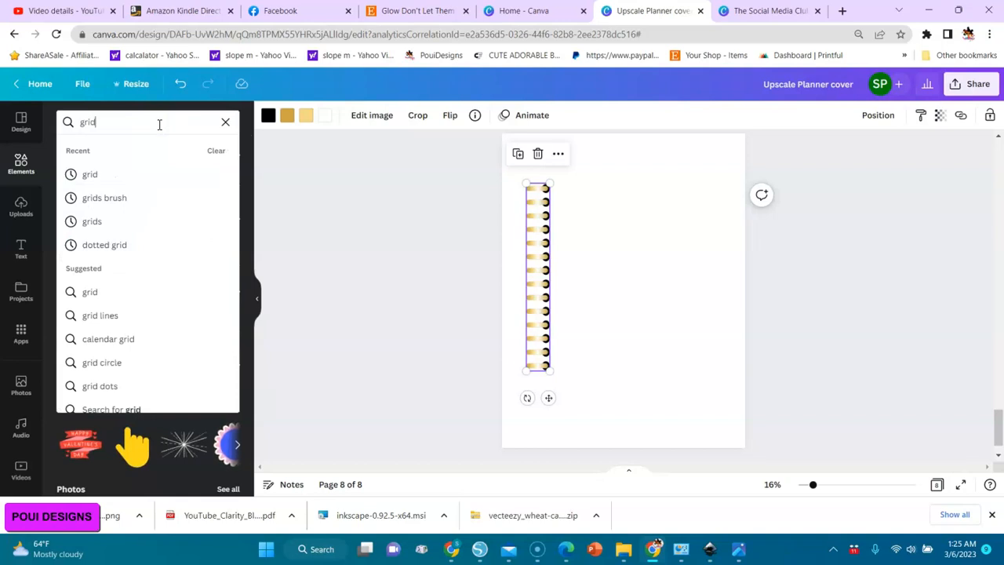
{"action": "key", "text": "Return"}
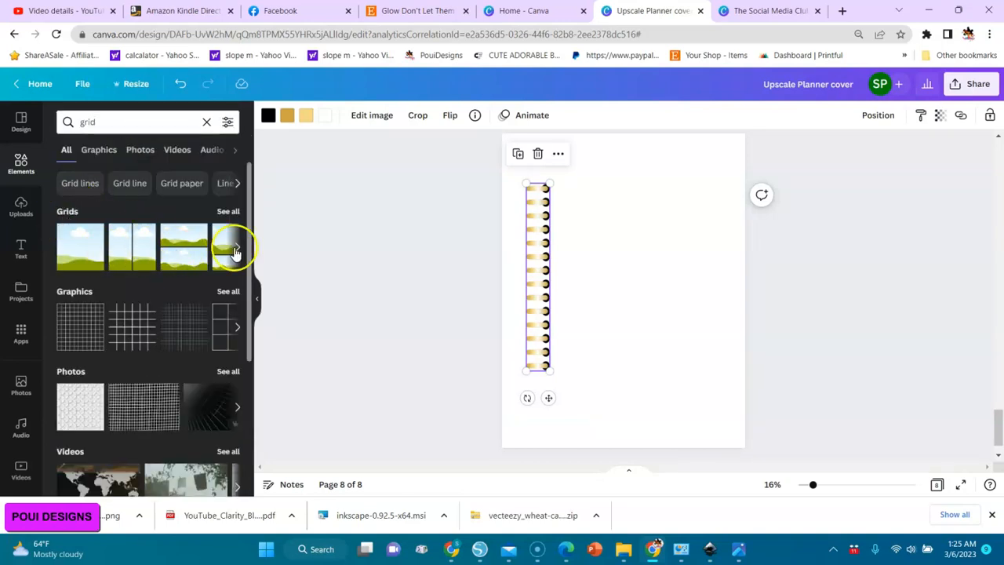
{"action": "left_click", "coordinate": [72, 248]}
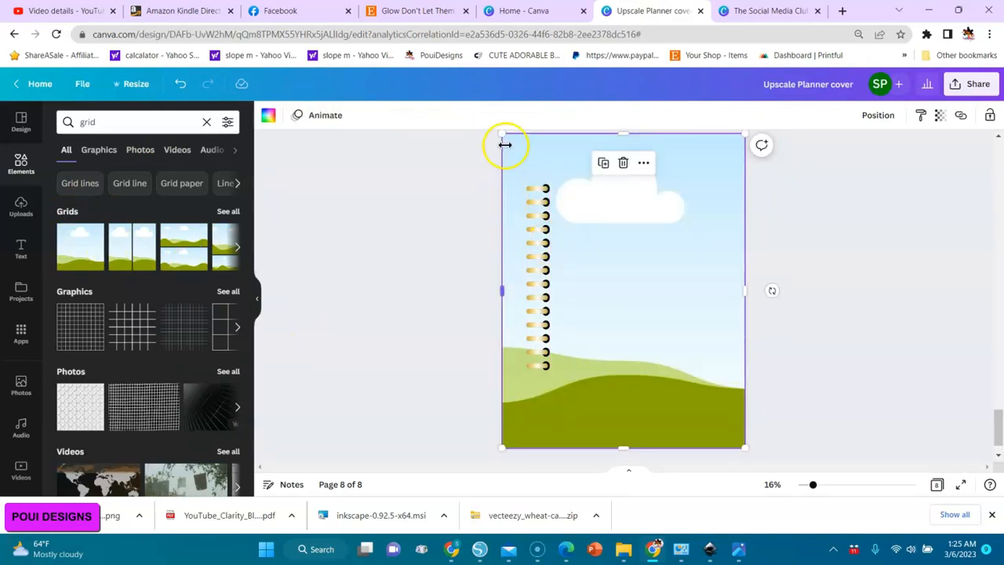
Shrink the grid to about the spiral's height and align its left edge with the spiral's holes.
{"action": "left_click_drag", "start_coordinate": [513, 141], "coordinate": [600, 265]}
{"action": "left_click_drag", "start_coordinate": [659, 352], "coordinate": [596, 271]}
{"action": "left_click_drag", "start_coordinate": [684, 367], "coordinate": [663, 344]}
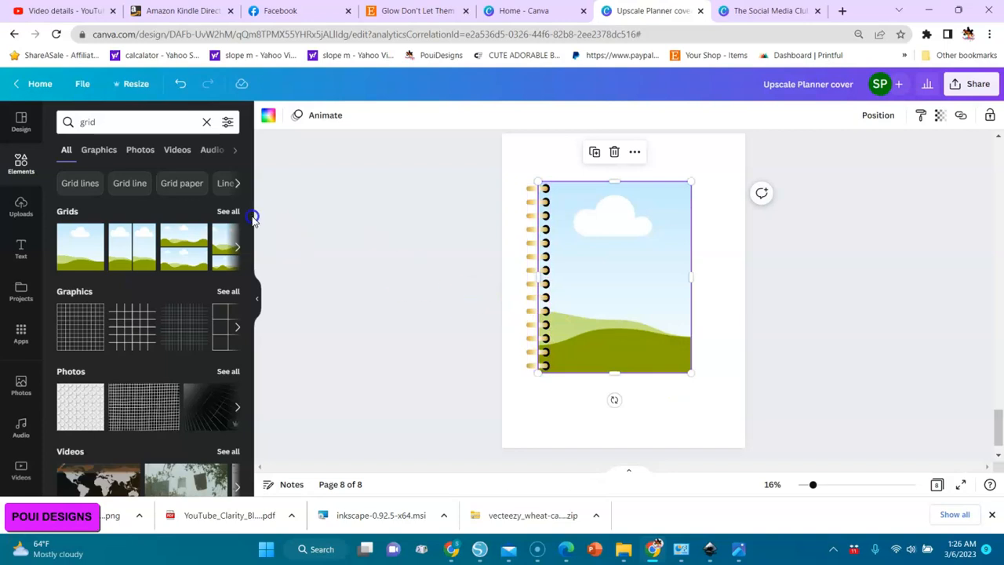
Fill the grid with the uploaded striped "Blessed" cover image showing the woman in the coat.
{"action": "left_click", "coordinate": [20, 208]}
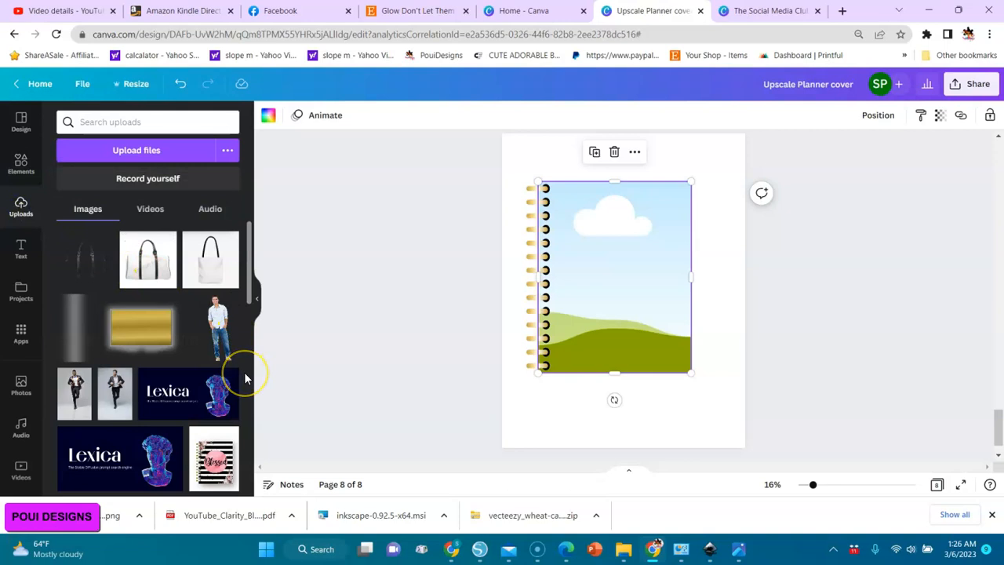
{"action": "left_click_drag", "start_coordinate": [249, 298], "coordinate": [246, 353]}
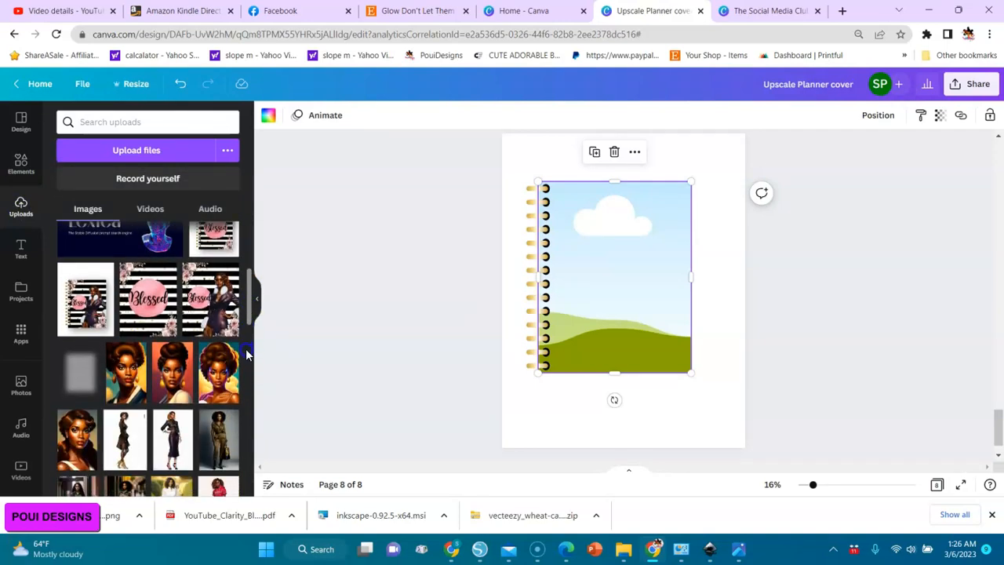
{"action": "left_click", "coordinate": [215, 305]}
{"action": "left_click", "coordinate": [609, 292]}
{"action": "left_click_drag", "start_coordinate": [611, 287], "coordinate": [641, 276]}
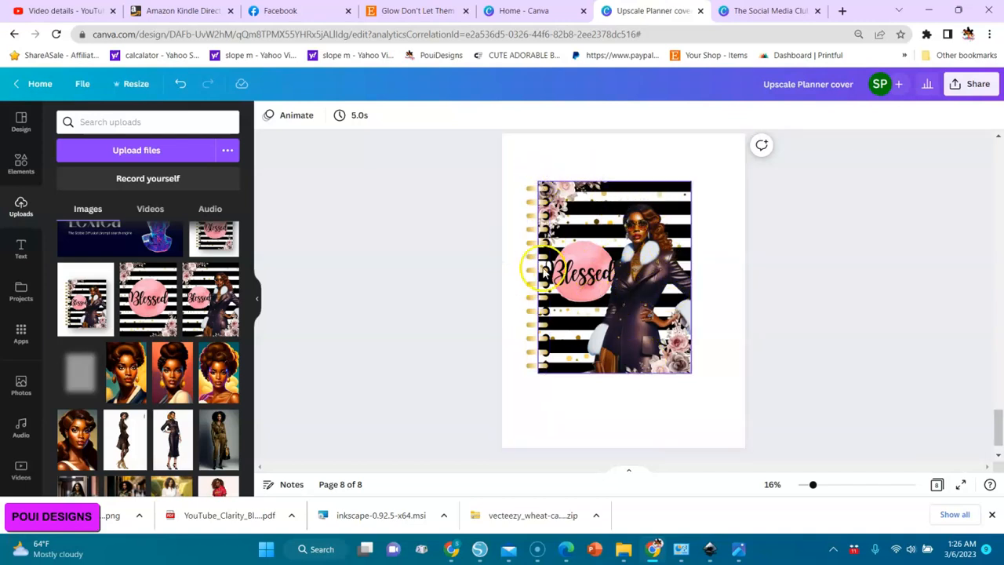
Search the elements for "blur" and show all of the matching graphics.
{"action": "left_click", "coordinate": [21, 167]}
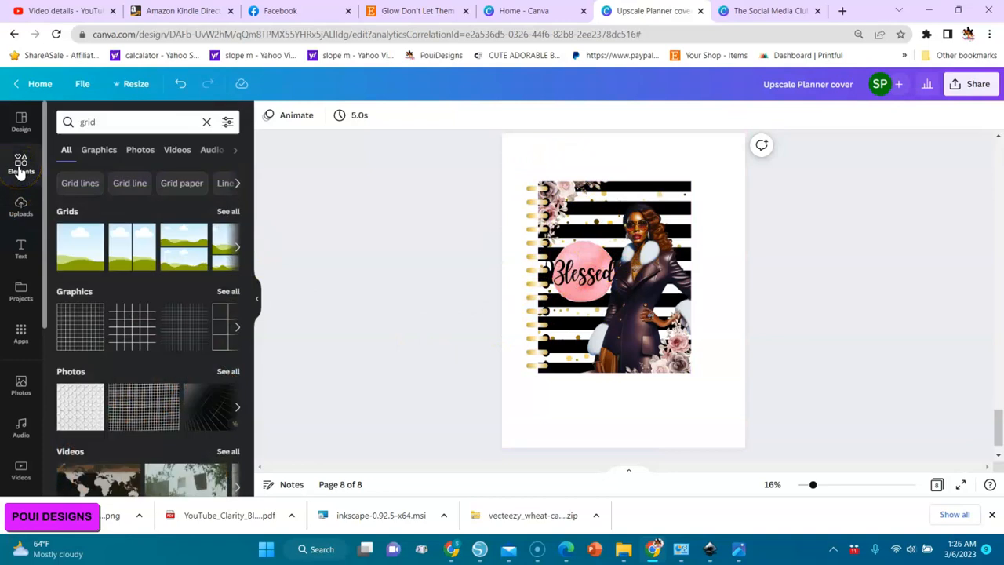
{"action": "left_click", "coordinate": [207, 124]}
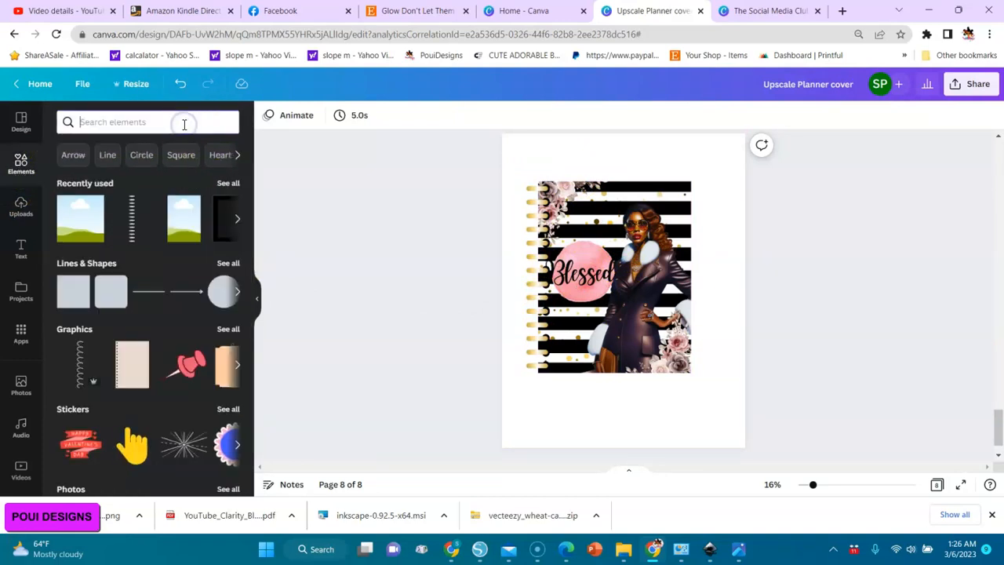
{"action": "type", "text": "blur"}
{"action": "key", "text": "Return"}
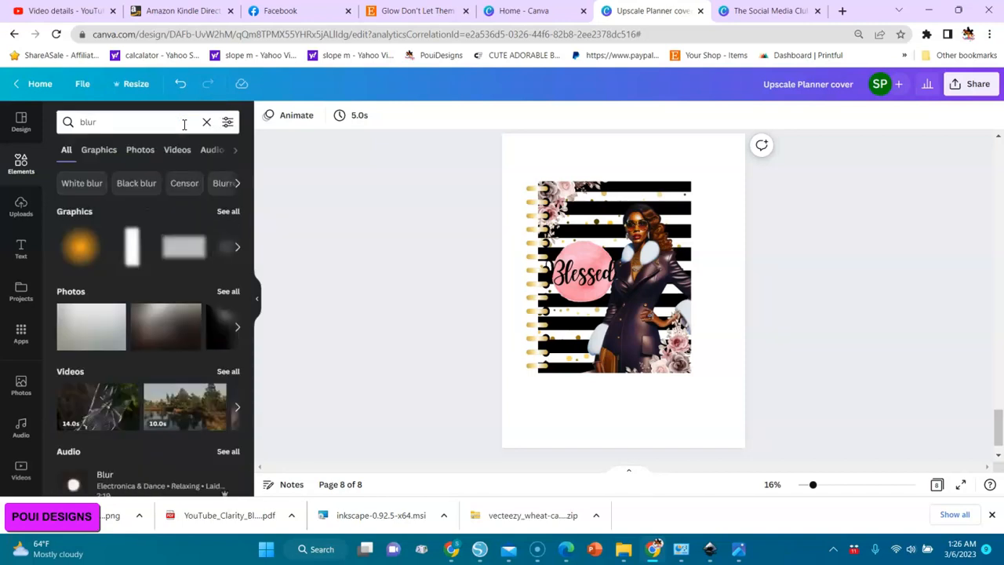
{"action": "left_click", "coordinate": [228, 211]}
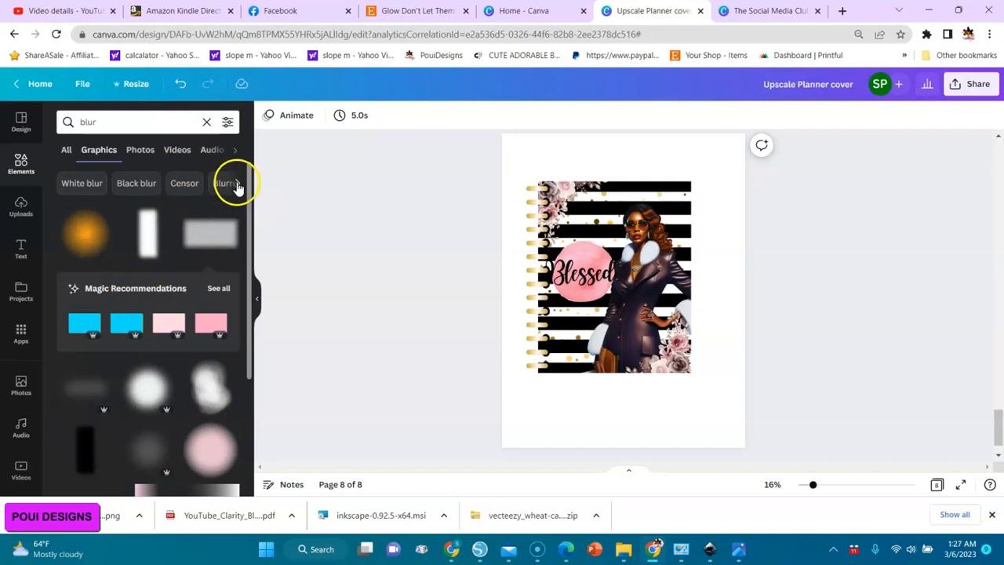
Search the graphics for "blur black rectangle" and add the faint dark blurred rectangle to page 8.
{"action": "scroll", "coordinate": [181, 157], "scroll_direction": "down", "scroll_amount": 3}
{"action": "left_click", "coordinate": [127, 122]}
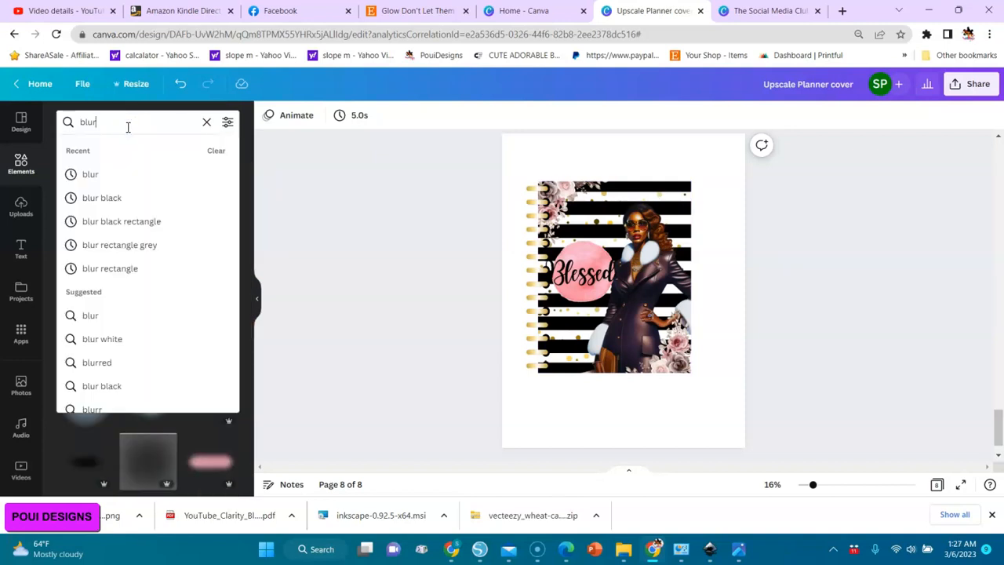
{"action": "left_click", "coordinate": [106, 221]}
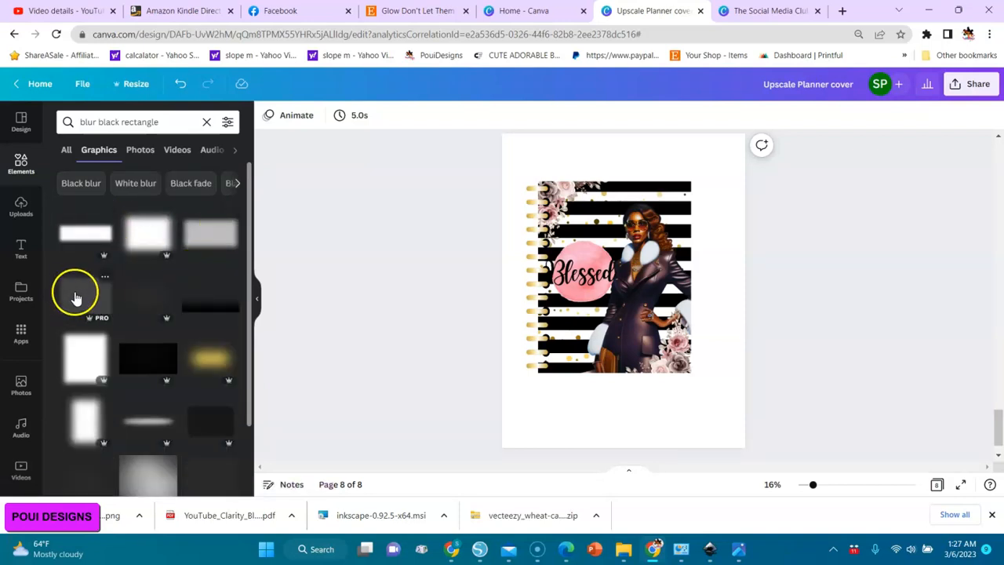
{"action": "left_click", "coordinate": [75, 295]}
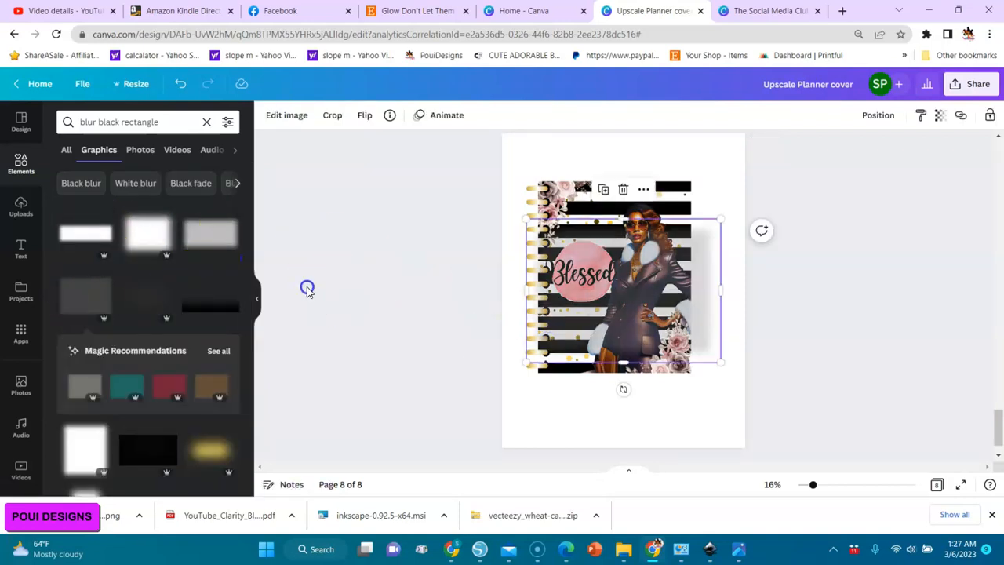
{"action": "left_click", "coordinate": [87, 306]}
{"action": "left_click_drag", "start_coordinate": [650, 292], "coordinate": [692, 403]}
{"action": "key", "text": "ctrl+z"}
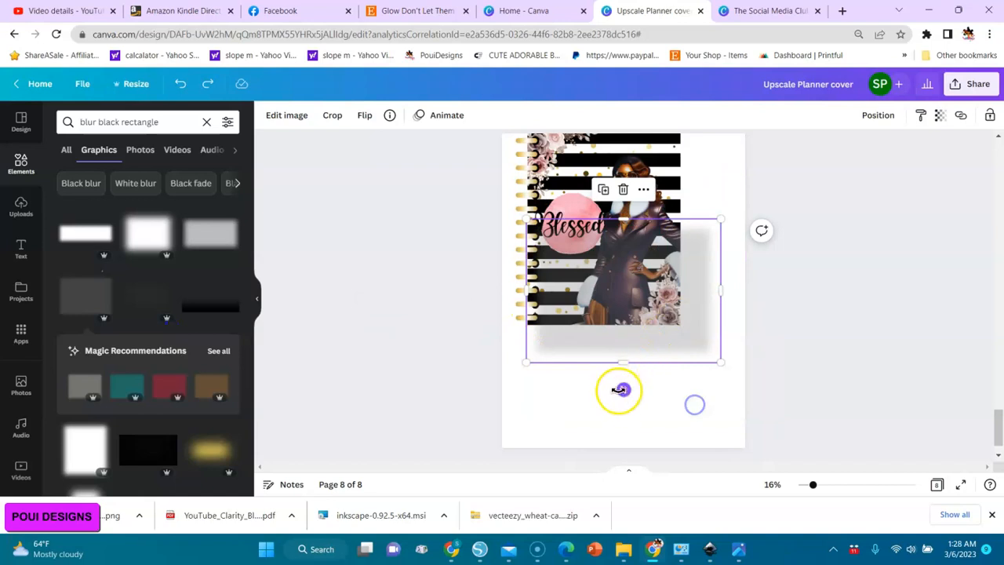
Rotate the blurred rectangle to portrait orientation, enlarge it to slightly more than the cover's size, and send it behind the cover.
{"action": "left_click_drag", "start_coordinate": [623, 389], "coordinate": [721, 298]}
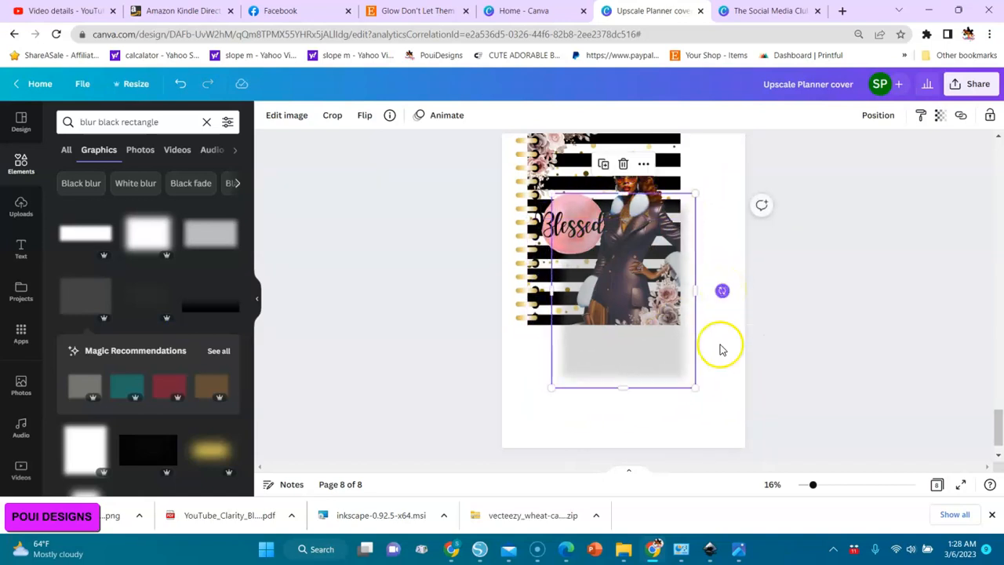
{"action": "left_click_drag", "start_coordinate": [696, 388], "coordinate": [684, 363]}
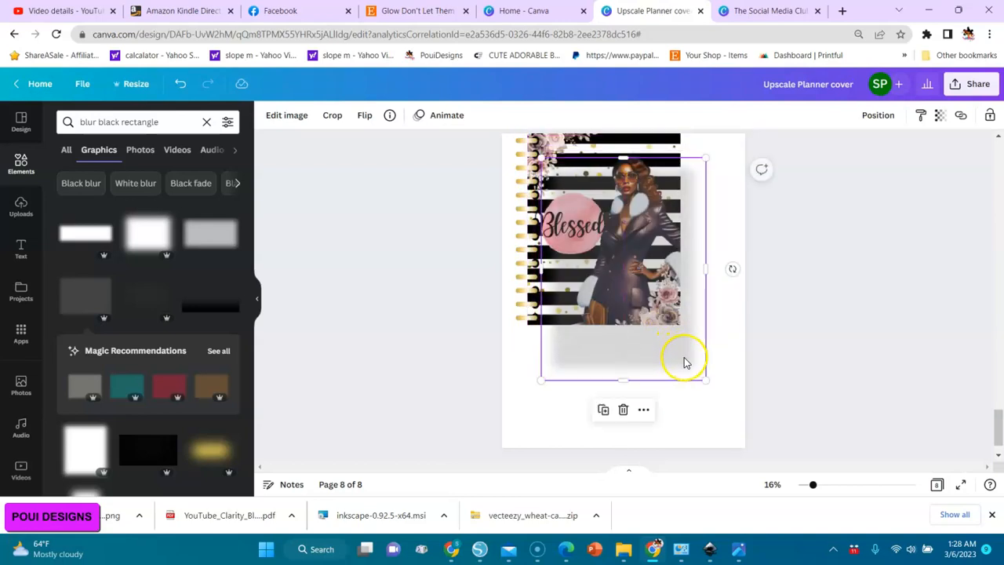
{"action": "left_click", "coordinate": [879, 116]}
{"action": "left_click", "coordinate": [840, 153]}
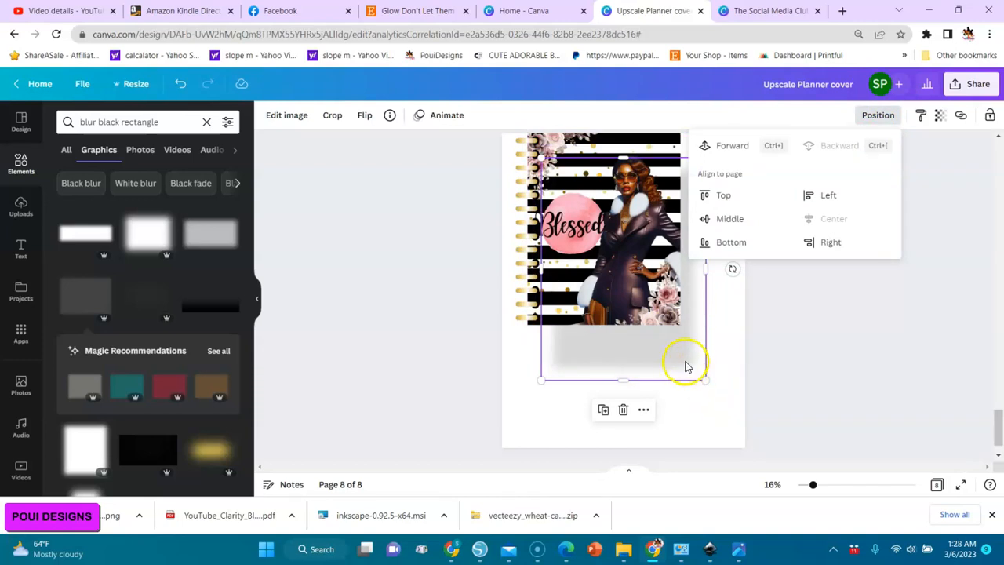
Align the blurred rectangle behind the cover and move the whole mockup down so it sits fully on page 8.
{"action": "left_click_drag", "start_coordinate": [683, 359], "coordinate": [667, 327]}
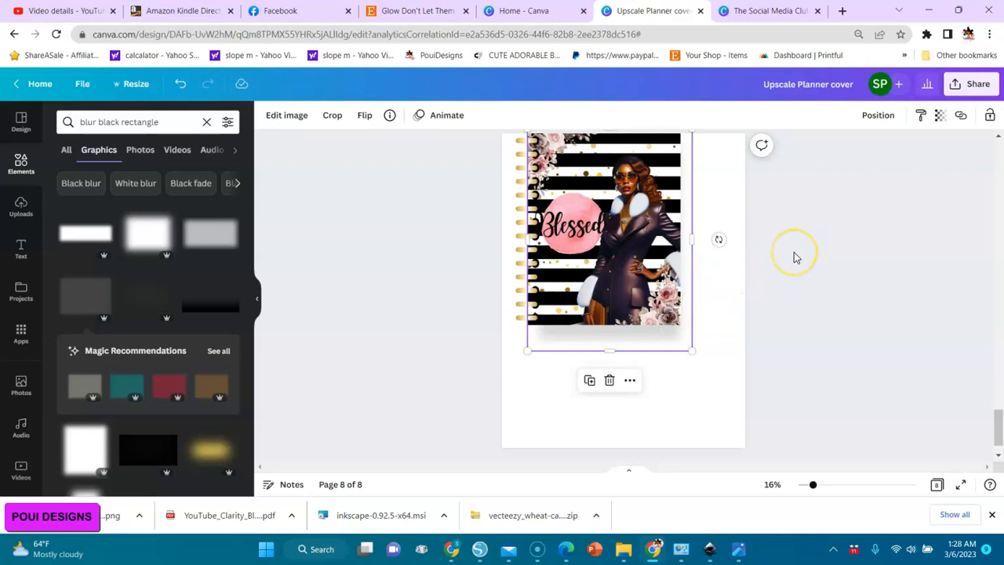
{"action": "left_click_drag", "start_coordinate": [657, 258], "coordinate": [660, 305]}
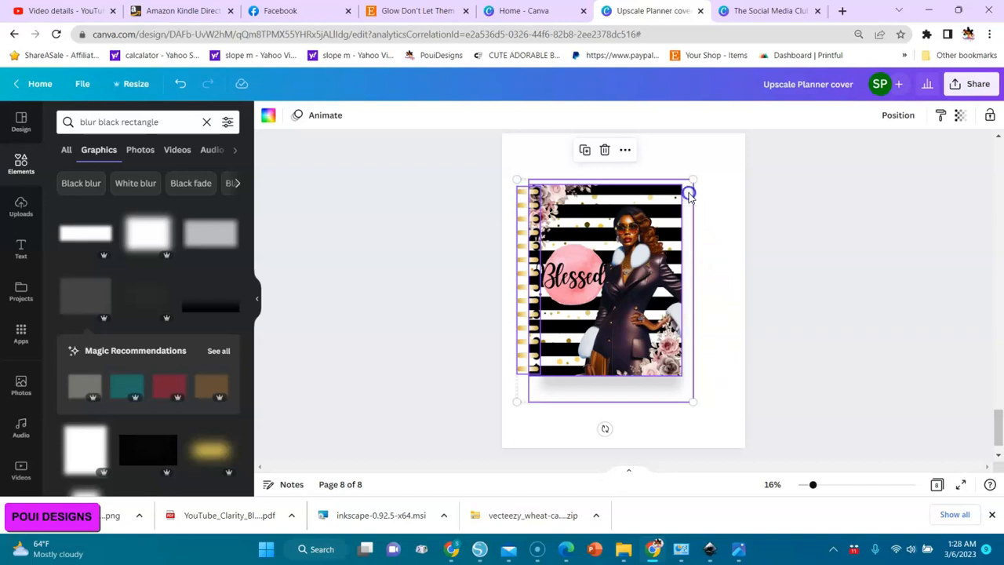
{"action": "left_click", "coordinate": [731, 239]}
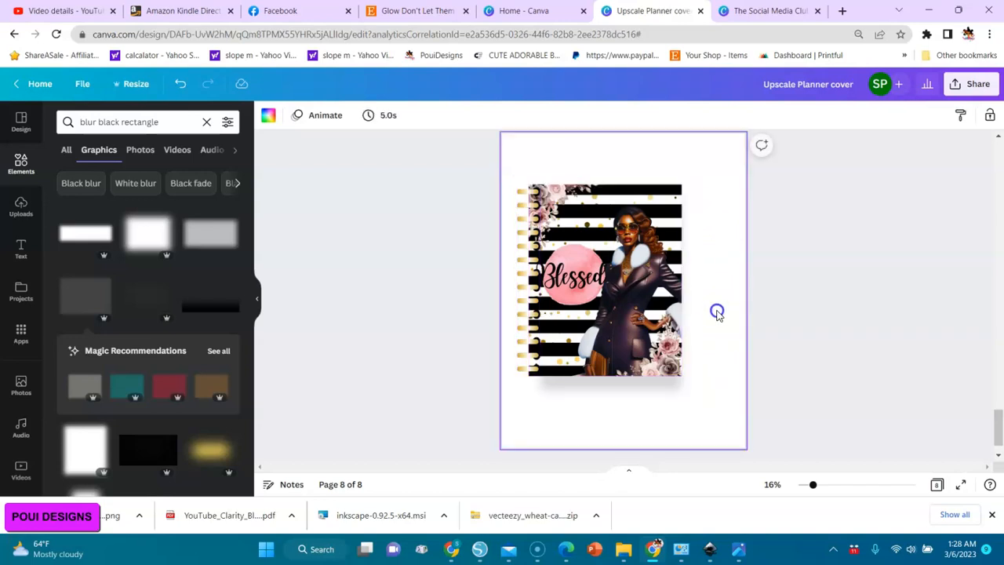
Resize the blurred rectangle so it extends slightly beyond the cover and the spiral on every side.
{"action": "left_click", "coordinate": [681, 390]}
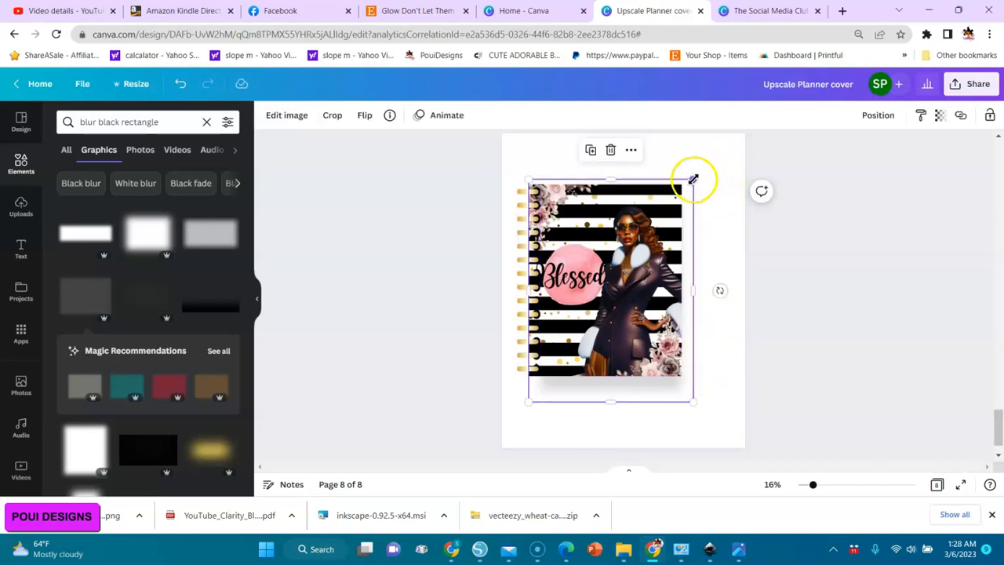
{"action": "left_click_drag", "start_coordinate": [692, 179], "coordinate": [698, 166]}
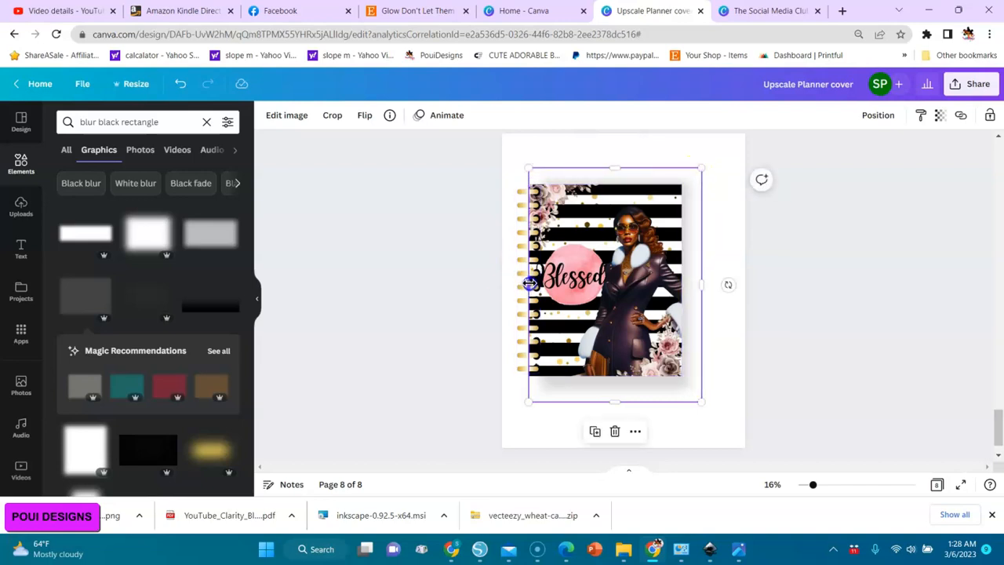
{"action": "left_click_drag", "start_coordinate": [530, 284], "coordinate": [511, 283]}
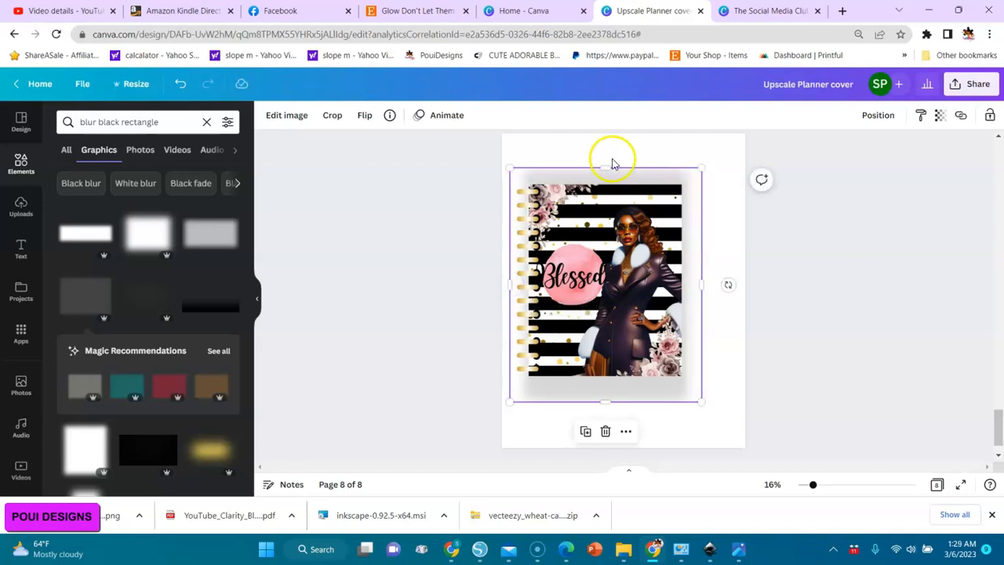
{"action": "left_click_drag", "start_coordinate": [607, 165], "coordinate": [607, 165]}
{"action": "left_click_drag", "start_coordinate": [697, 164], "coordinate": [695, 174]}
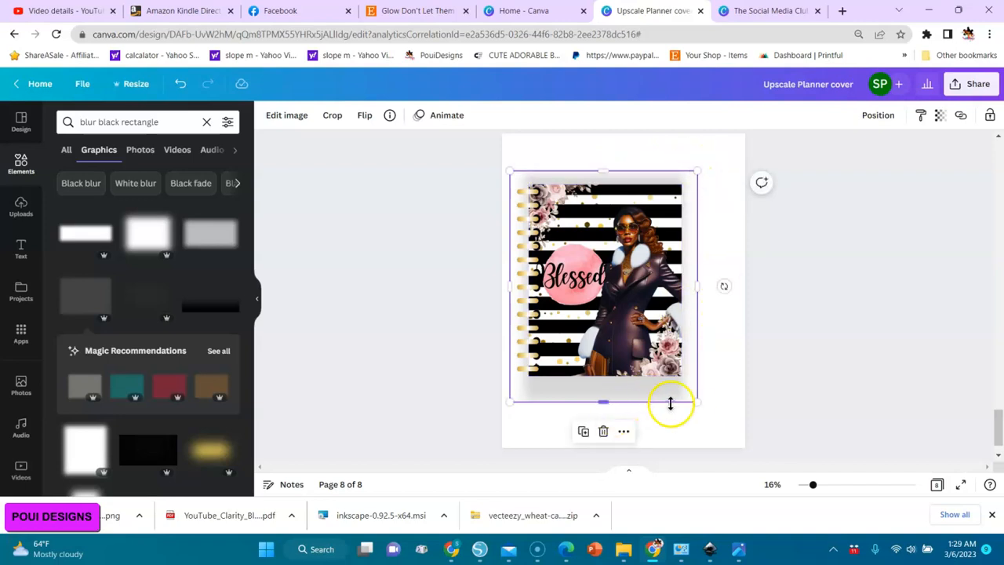
{"action": "left_click_drag", "start_coordinate": [698, 401], "coordinate": [688, 387]}
Select the cover image together with the gold spiral and shrink both slightly.
{"action": "left_click", "coordinate": [634, 354]}
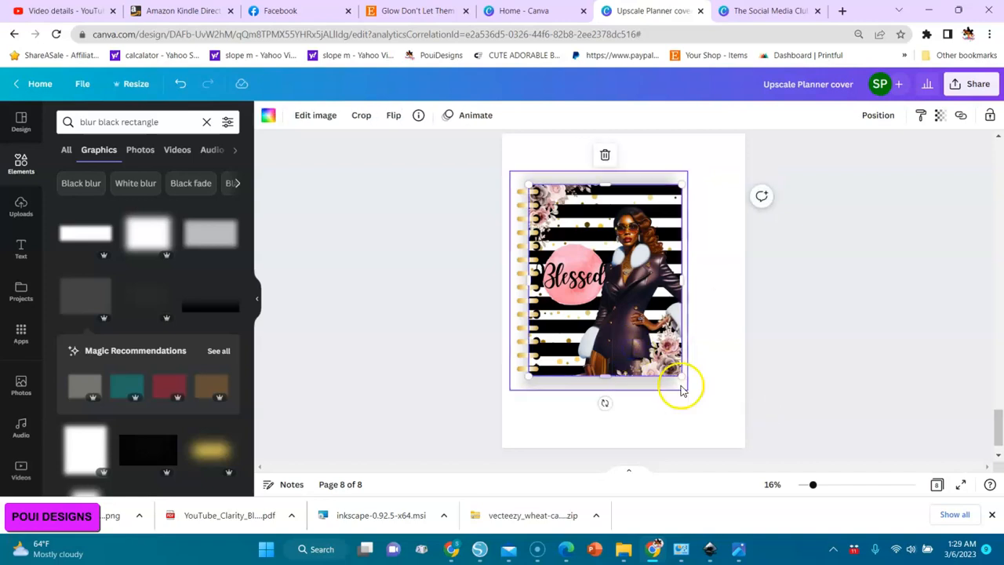
{"action": "left_click", "coordinate": [538, 335]}
{"action": "left_click", "coordinate": [582, 315]}
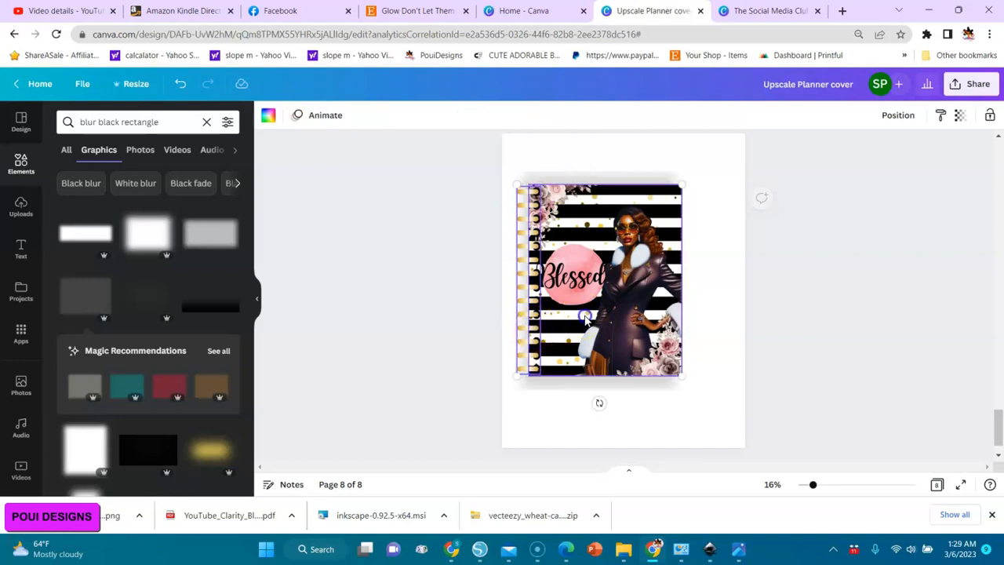
{"action": "mouse_move", "coordinate": [683, 376]}
{"action": "left_mouse_down"}
{"action": "mouse_move", "coordinate": [662, 361]}
{"action": "mouse_move", "coordinate": [676, 376]}
{"action": "left_mouse_up"}
Fit the blurred rectangle to the smaller cover and shift it toward the cover's right side as a shadow.
{"action": "left_click", "coordinate": [657, 385]}
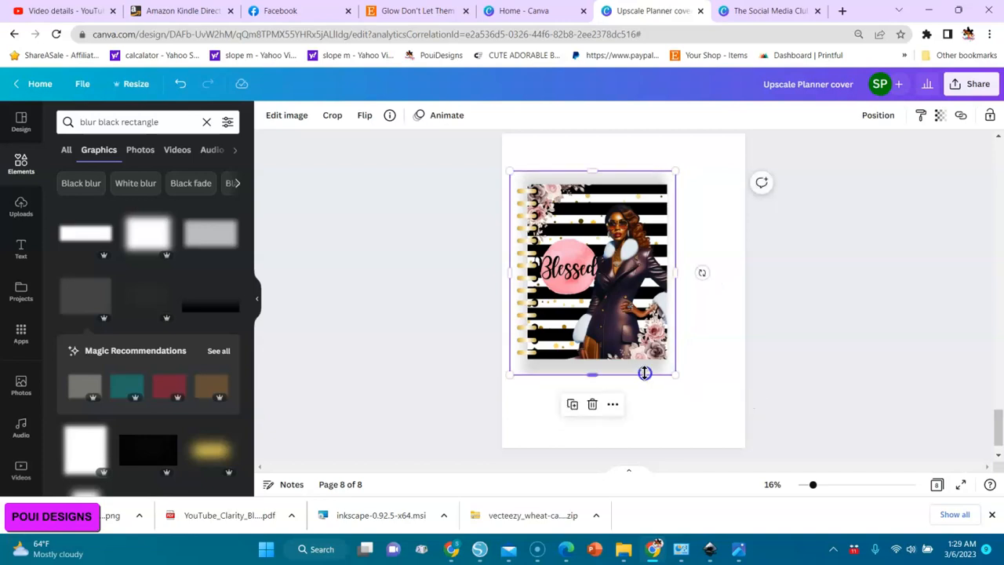
{"action": "left_click", "coordinate": [698, 386]}
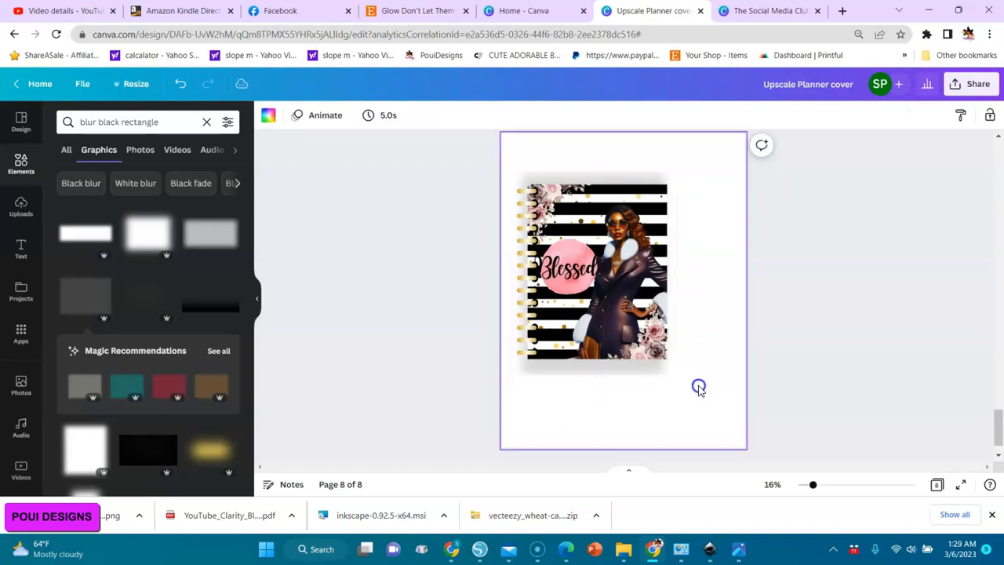
{"action": "left_click", "coordinate": [650, 372]}
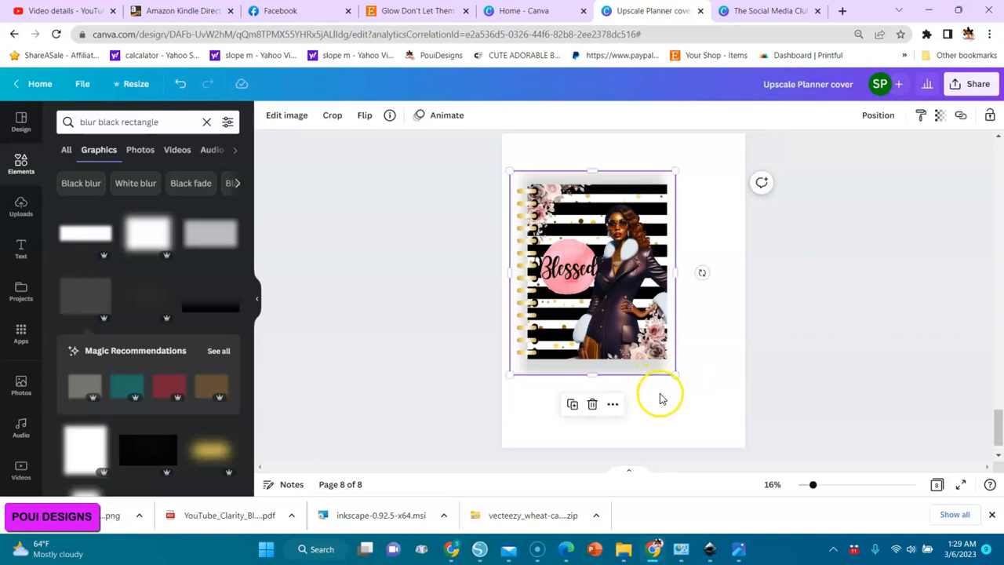
{"action": "left_click_drag", "start_coordinate": [593, 376], "coordinate": [682, 369]}
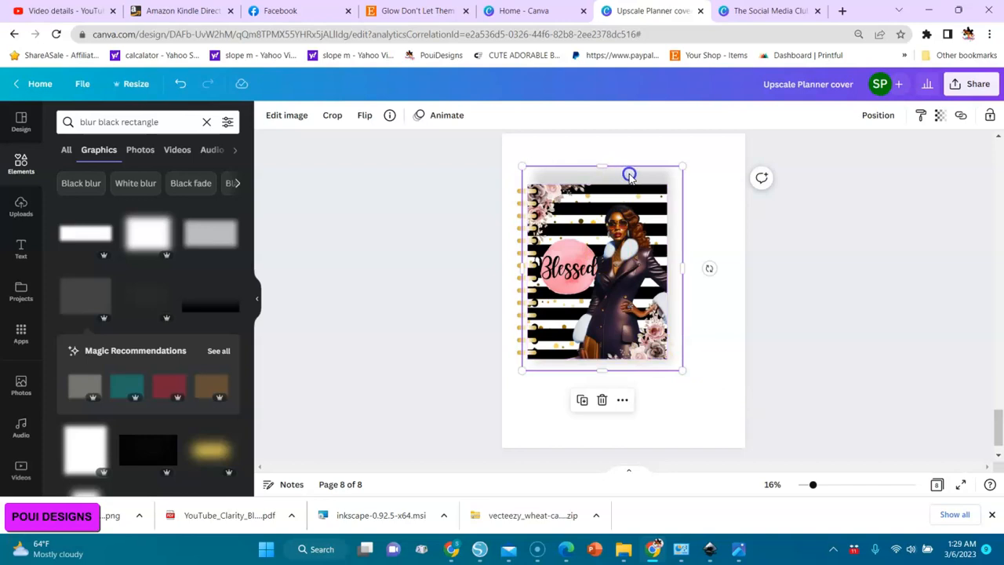
{"action": "left_click_drag", "start_coordinate": [629, 176], "coordinate": [632, 179]}
{"action": "left_click", "coordinate": [725, 384]}
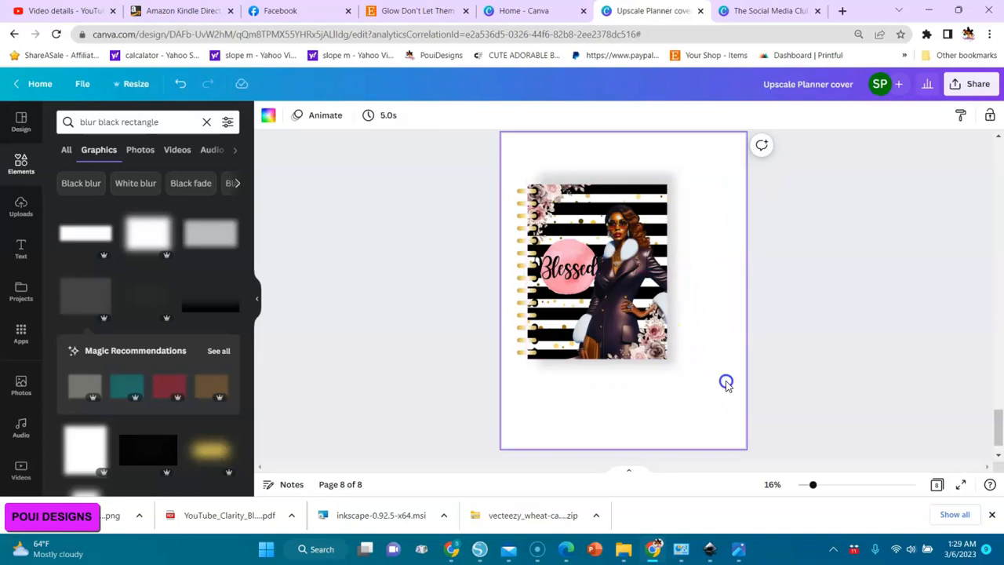
Extend the blurred rectangle's top edge slightly above the cover and bring its right edge in closer to the cover.
{"action": "left_click", "coordinate": [652, 171]}
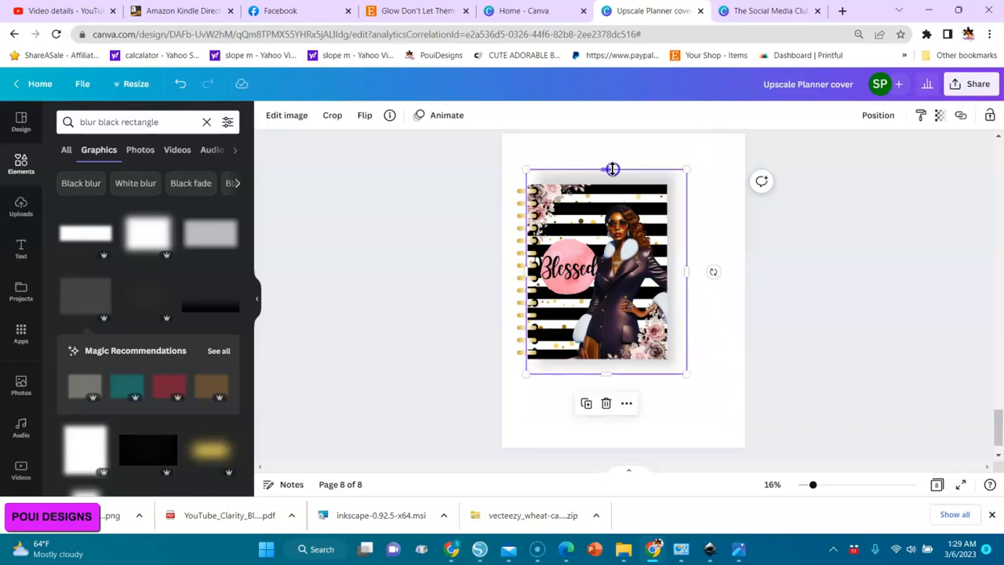
{"action": "left_click_drag", "start_coordinate": [607, 170], "coordinate": [605, 157]}
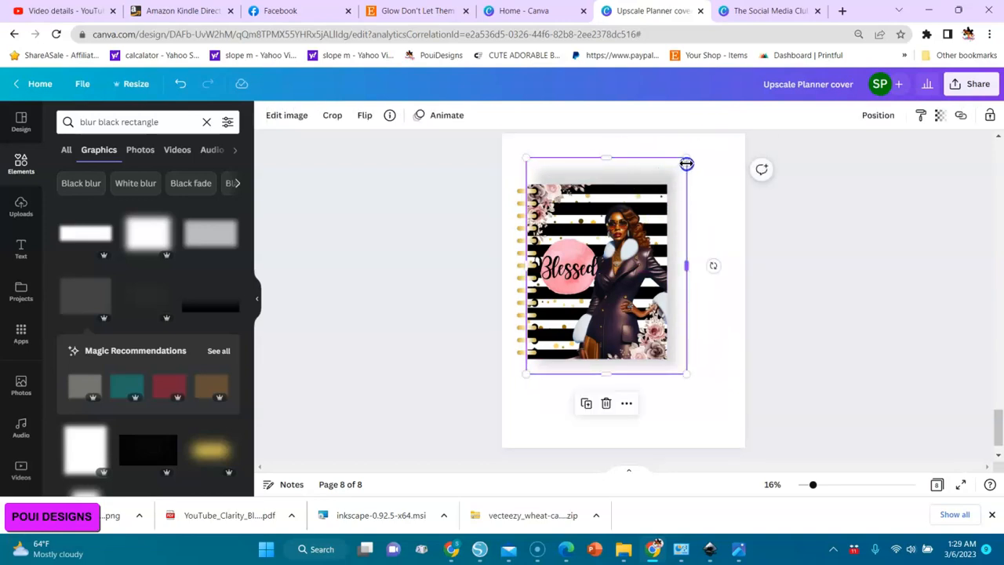
{"action": "left_click_drag", "start_coordinate": [687, 158], "coordinate": [680, 165]}
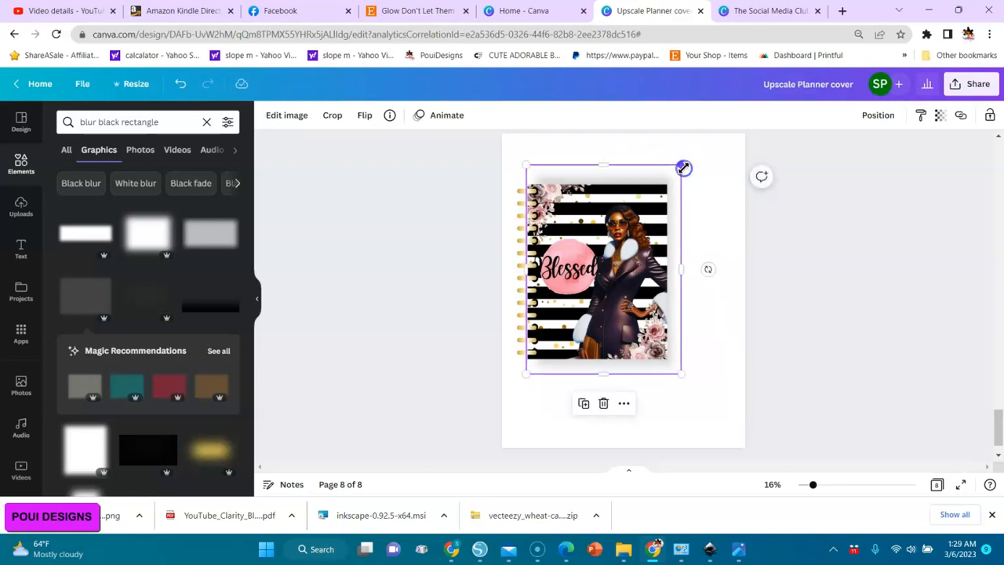
{"action": "left_click", "coordinate": [781, 333]}
Select the spiral, cover and shadow together and move them to about the horizontal center of page 8.
{"action": "left_click_drag", "start_coordinate": [789, 134], "coordinate": [463, 437]}
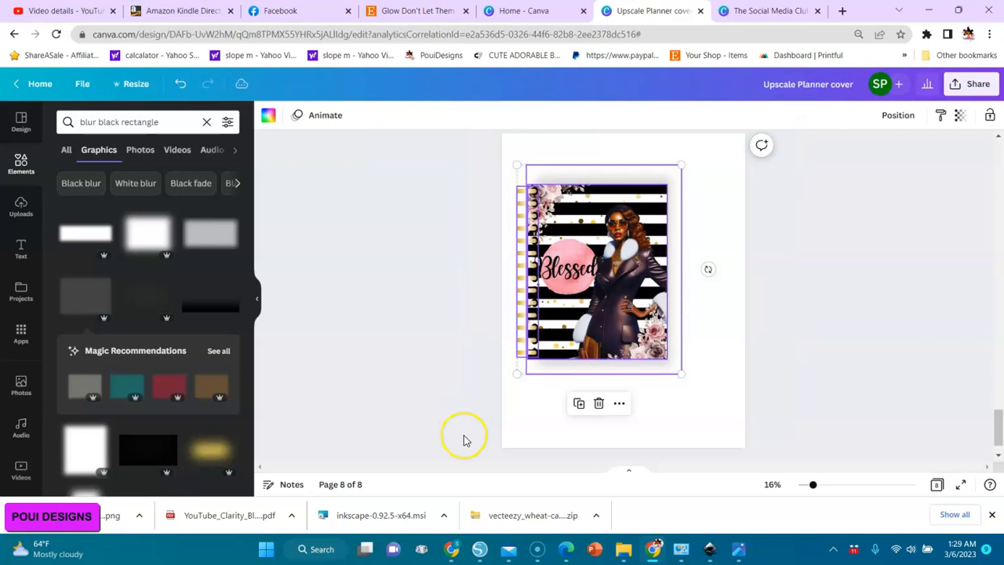
{"action": "left_click_drag", "start_coordinate": [603, 327], "coordinate": [621, 337]}
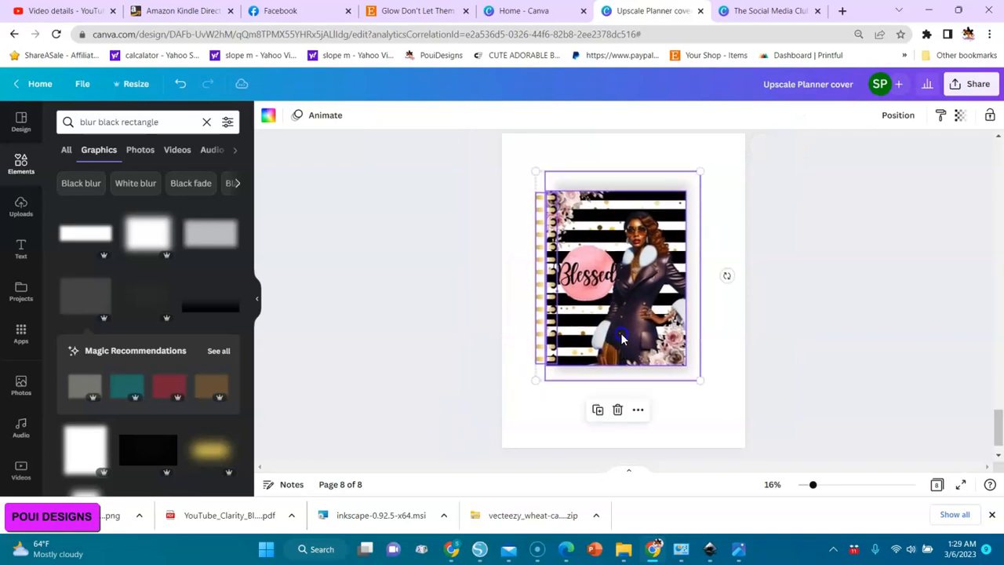
{"action": "left_click", "coordinate": [779, 306]}
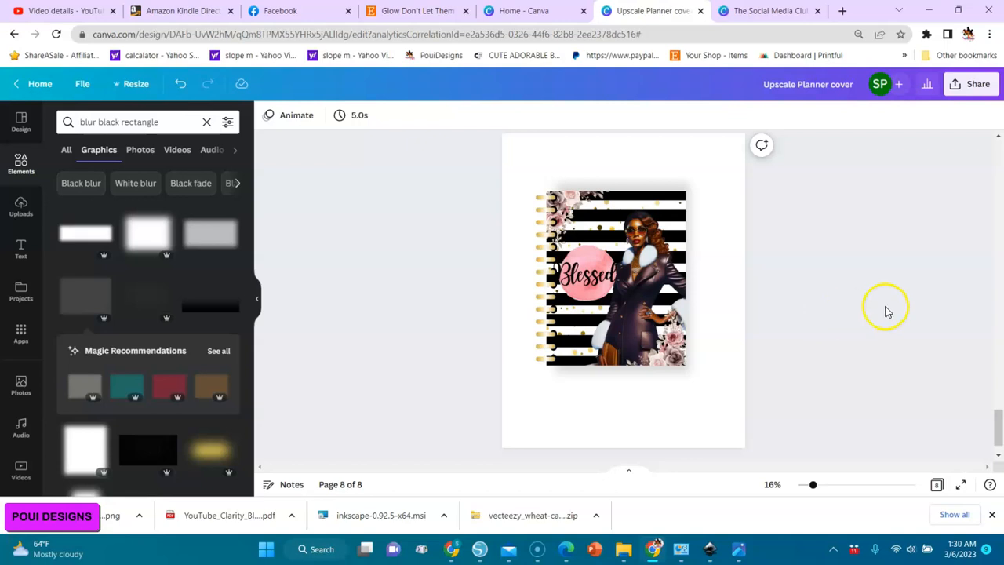
Duplicate the finished mockup on page 8 to make two more copies of the page.
{"action": "left_click_drag", "start_coordinate": [1002, 428], "coordinate": [1002, 436]}
{"action": "left_click", "coordinate": [695, 244]}
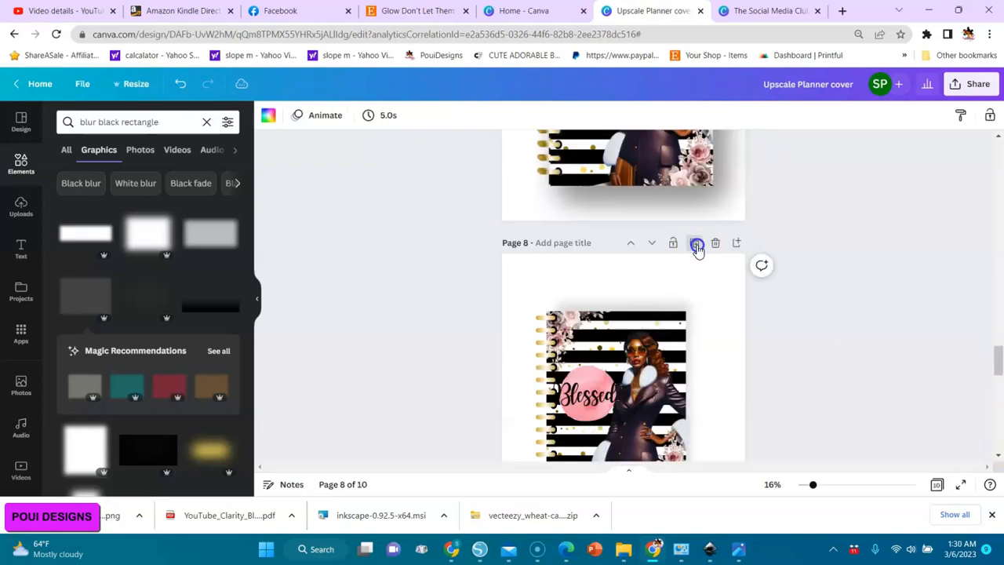
Detach the cover image with the woman from its frame on page 9 and delete it.
{"action": "left_click", "coordinate": [616, 384]}
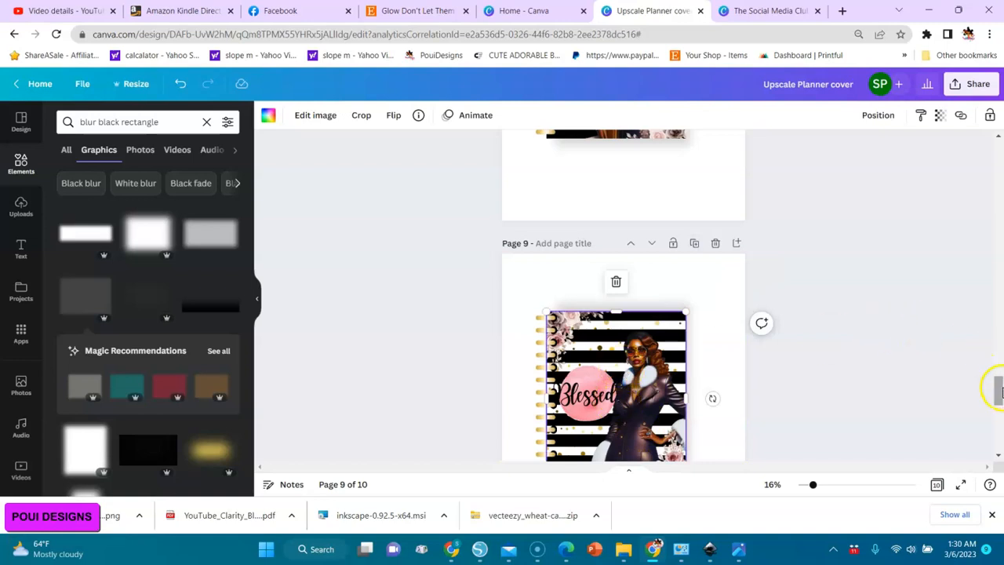
{"action": "left_click_drag", "start_coordinate": [999, 393], "coordinate": [999, 407]}
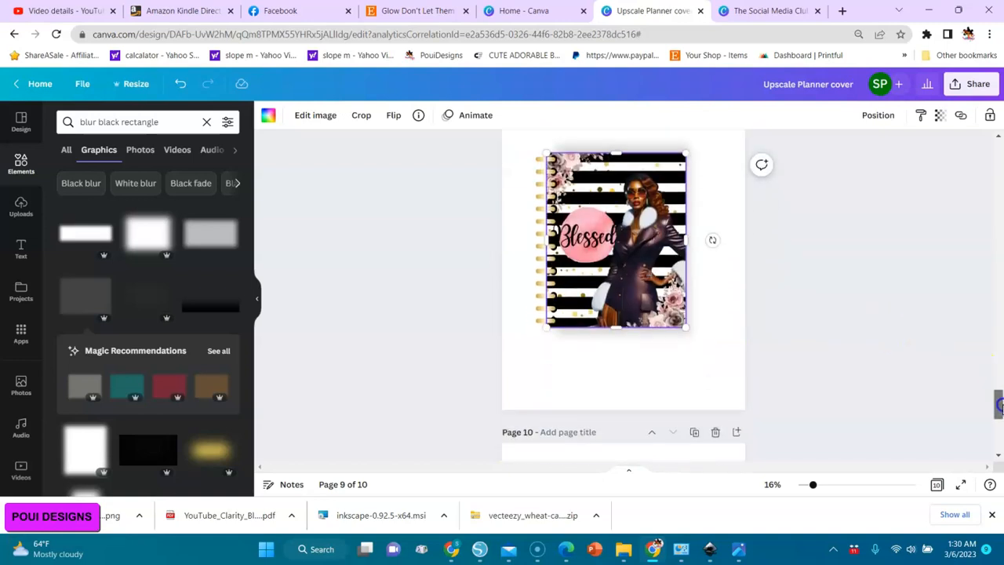
{"action": "right_click", "coordinate": [643, 245]}
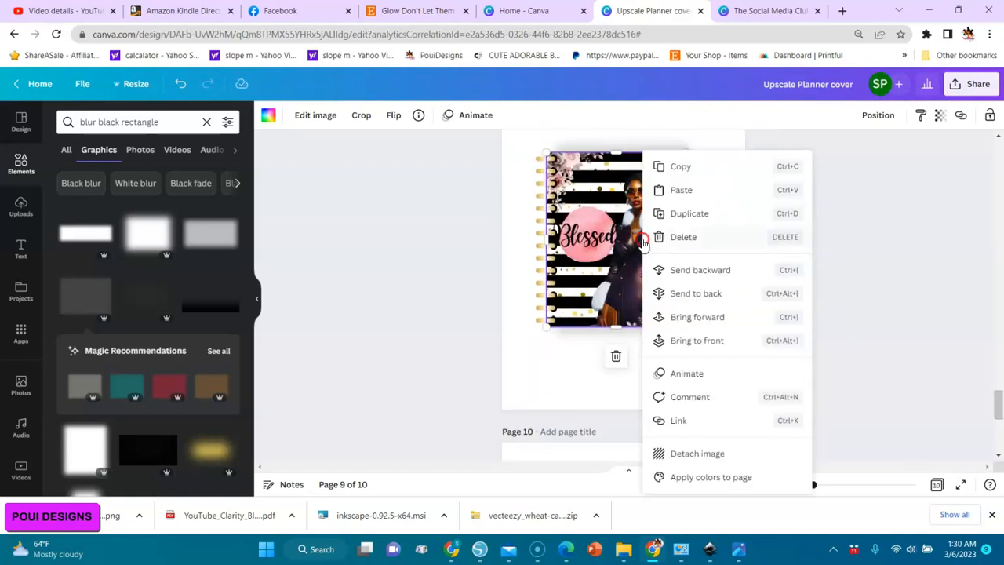
{"action": "left_click", "coordinate": [676, 461]}
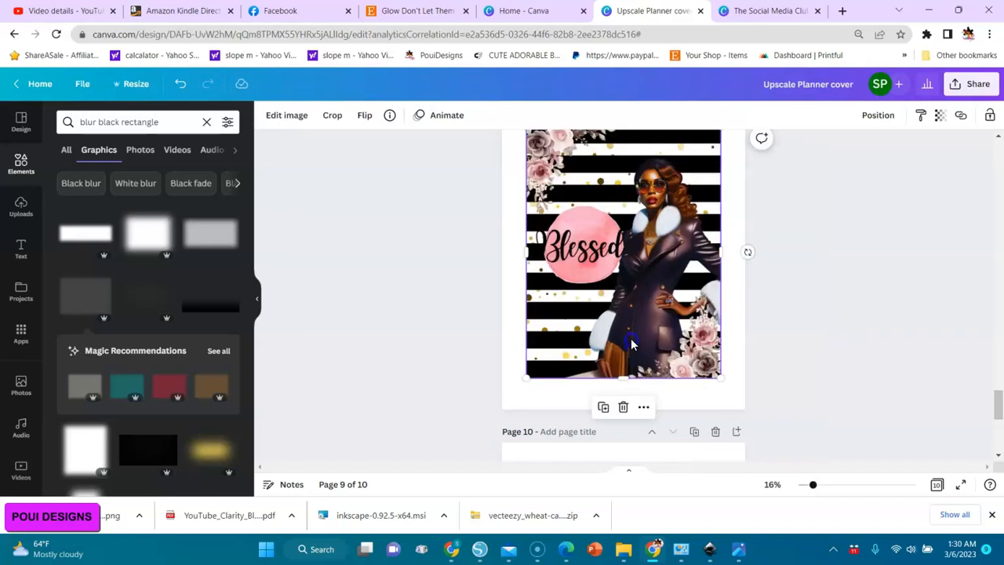
{"action": "left_click", "coordinate": [621, 408]}
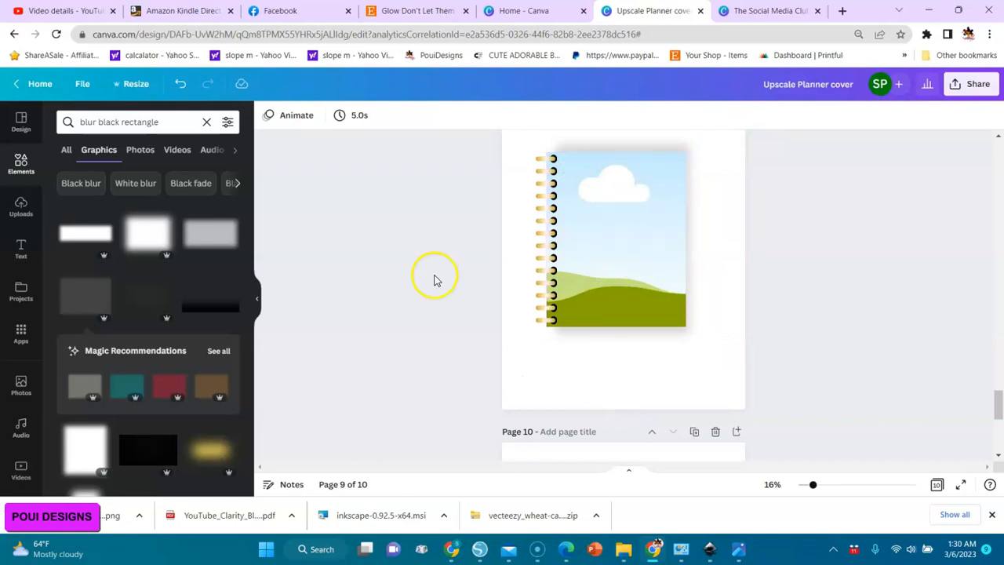
Insert the uploaded Blessed cover without the woman and place it into the empty frame on page 9.
{"action": "left_click", "coordinate": [21, 207]}
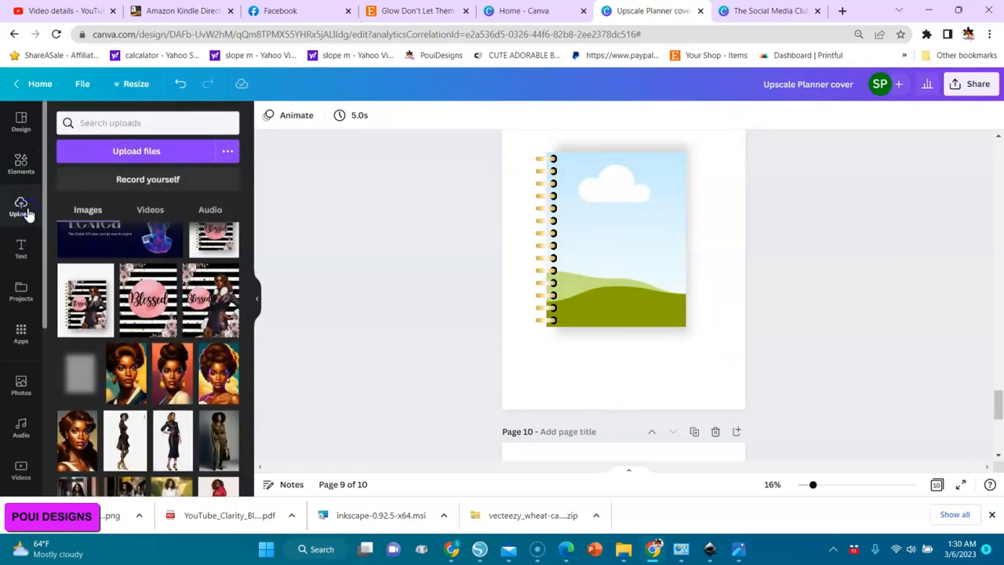
{"action": "left_click", "coordinate": [143, 314]}
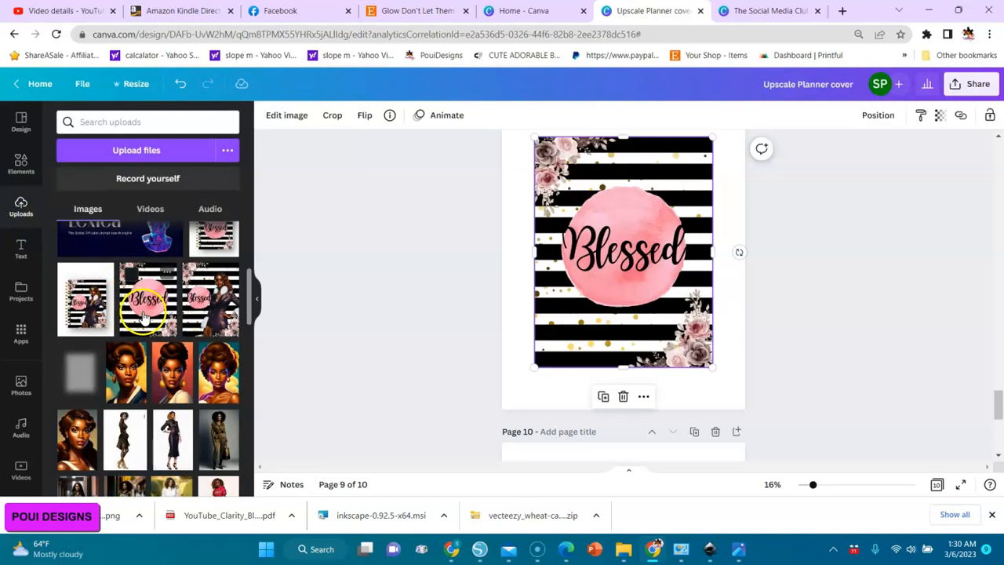
{"action": "left_click_drag", "start_coordinate": [592, 274], "coordinate": [613, 269]}
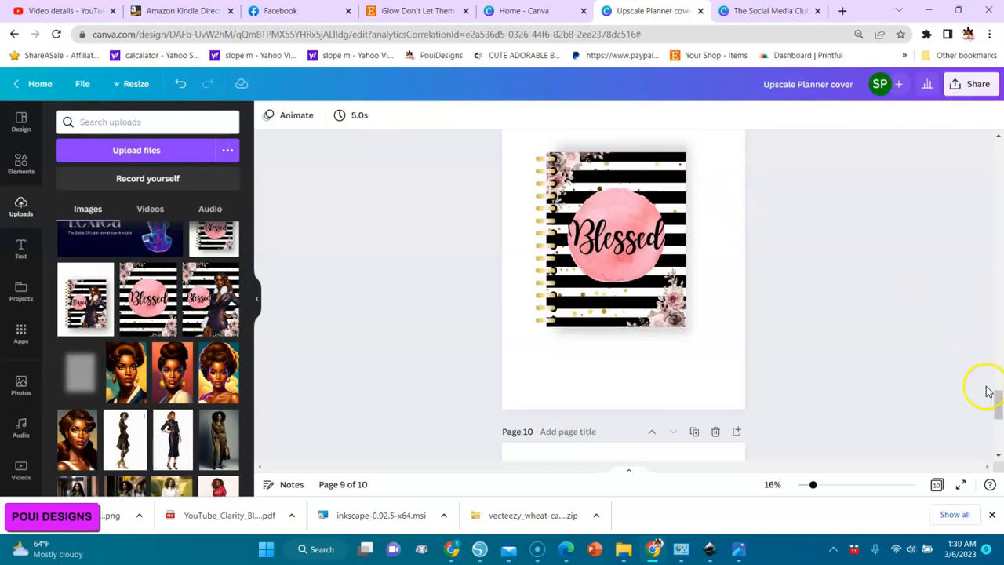
Scale down the whole planner mockup on page 8, tilt it counterclockwise and position it at the page's left, around mid-height.
{"action": "left_click_drag", "start_coordinate": [998, 402], "coordinate": [997, 365]}
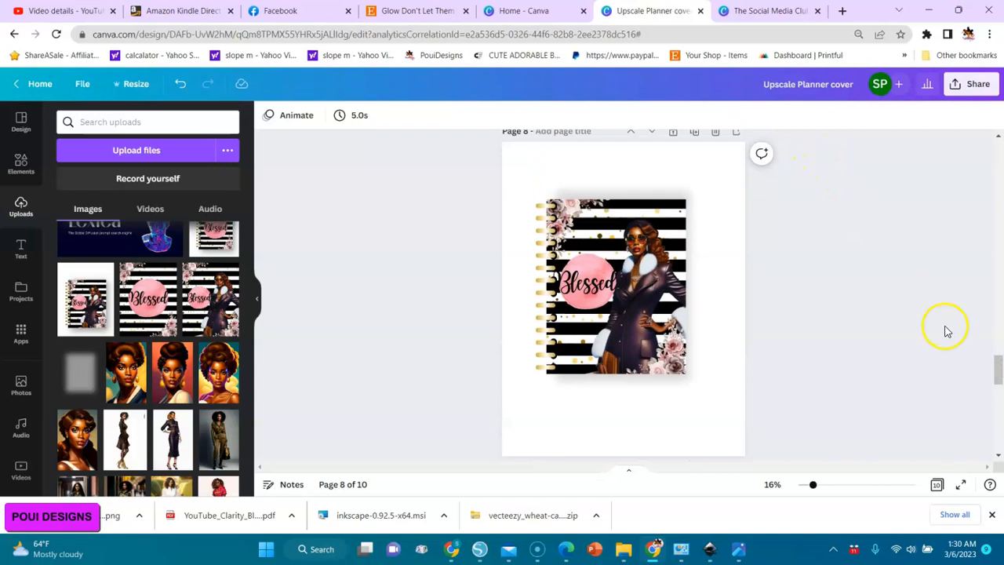
{"action": "left_click_drag", "start_coordinate": [838, 153], "coordinate": [425, 471]}
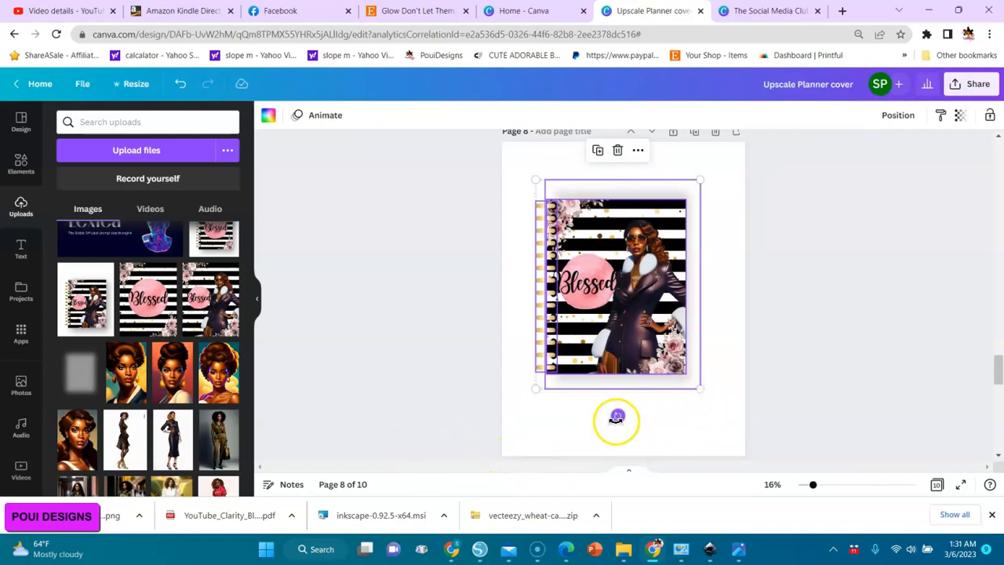
{"action": "left_click_drag", "start_coordinate": [617, 416], "coordinate": [614, 417]}
{"action": "left_click_drag", "start_coordinate": [699, 390], "coordinate": [668, 347]}
{"action": "left_click_drag", "start_coordinate": [599, 374], "coordinate": [651, 352]}
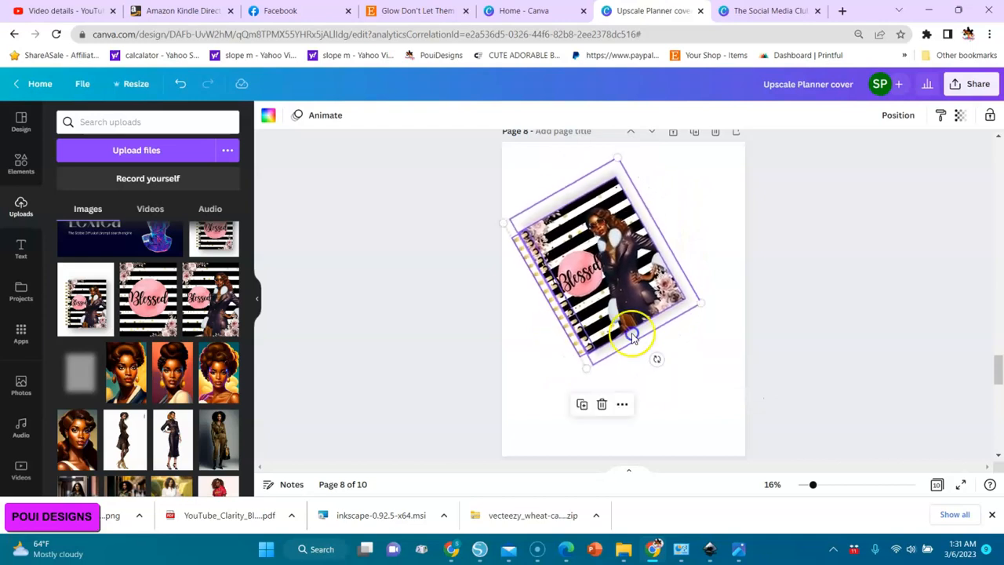
{"action": "left_click_drag", "start_coordinate": [617, 308], "coordinate": [617, 353]}
{"action": "left_click", "coordinate": [904, 353]}
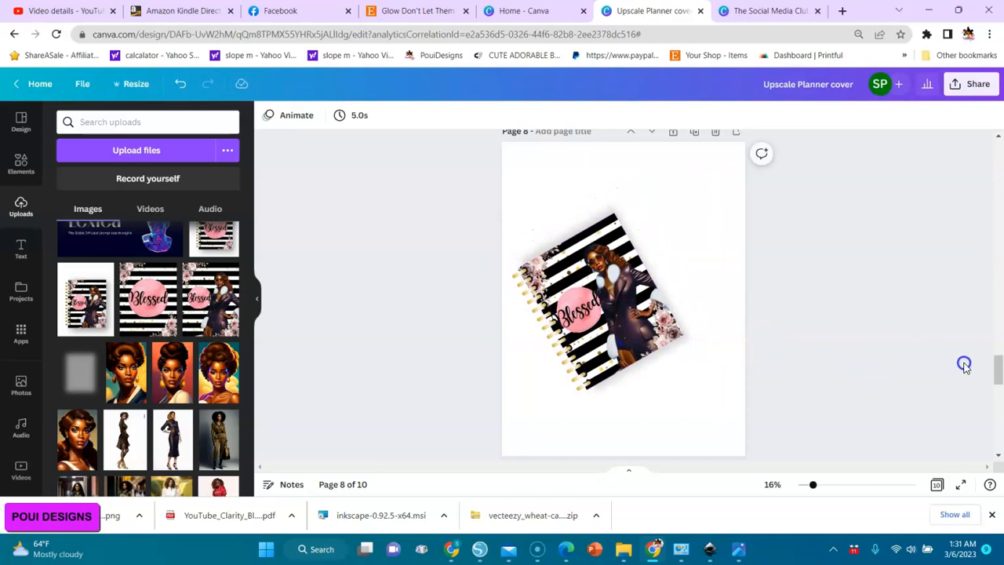
Scale down the whole mockup without the woman on page 9 and bring it onto page 8.
{"action": "left_click_drag", "start_coordinate": [996, 369], "coordinate": [996, 404]}
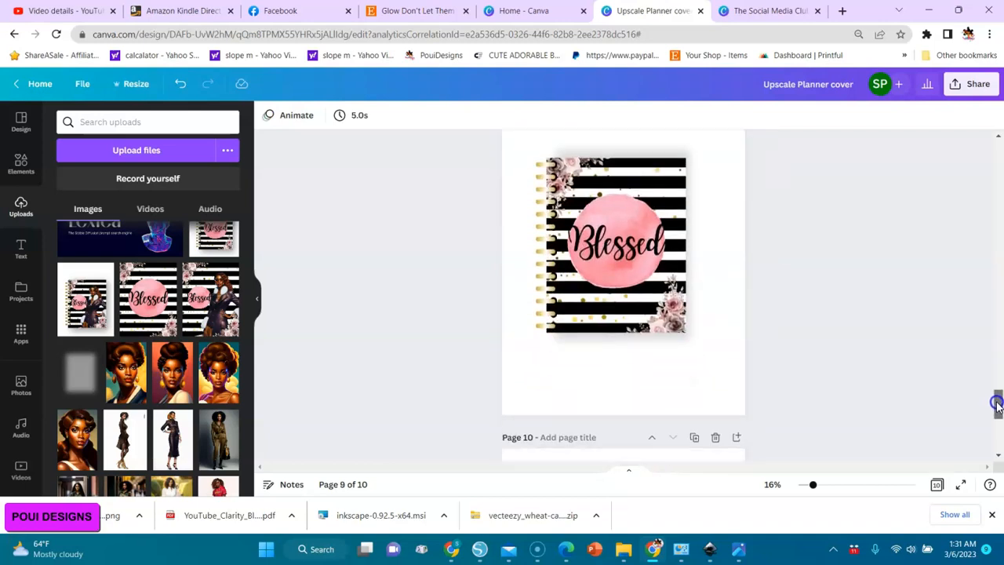
{"action": "left_click_drag", "start_coordinate": [775, 365], "coordinate": [448, 128]}
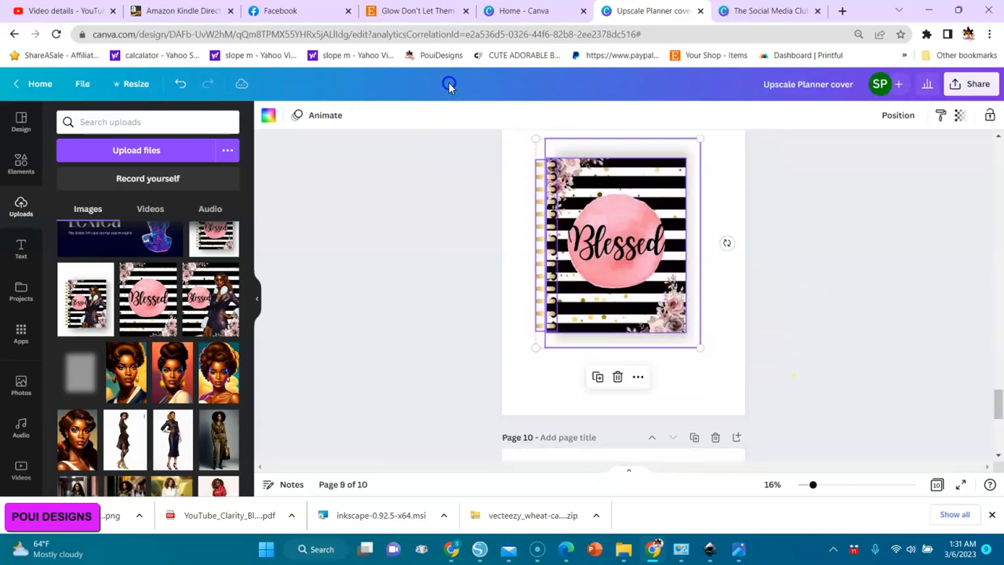
{"action": "left_click_drag", "start_coordinate": [702, 349], "coordinate": [659, 294]}
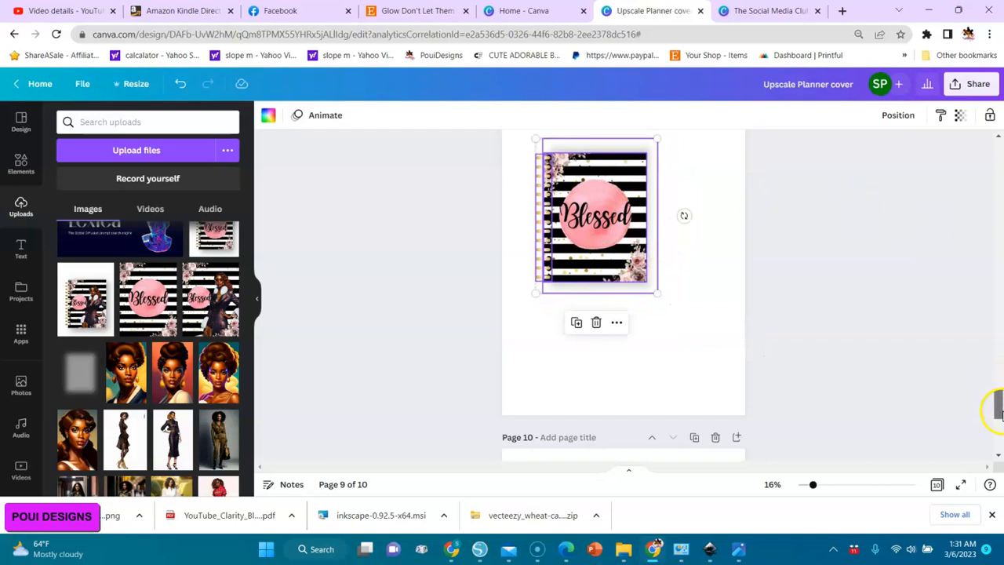
{"action": "scroll", "coordinate": [995, 409], "scroll_direction": "up", "scroll_amount": 2}
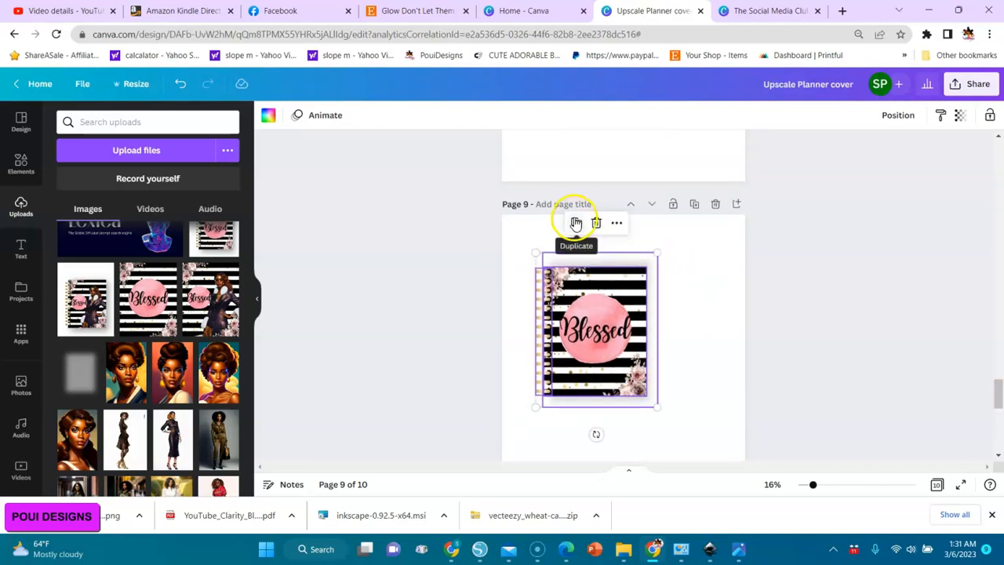
{"action": "left_click_drag", "start_coordinate": [576, 224], "coordinate": [657, 73]}
{"action": "left_click_drag", "start_coordinate": [998, 399], "coordinate": [993, 365]}
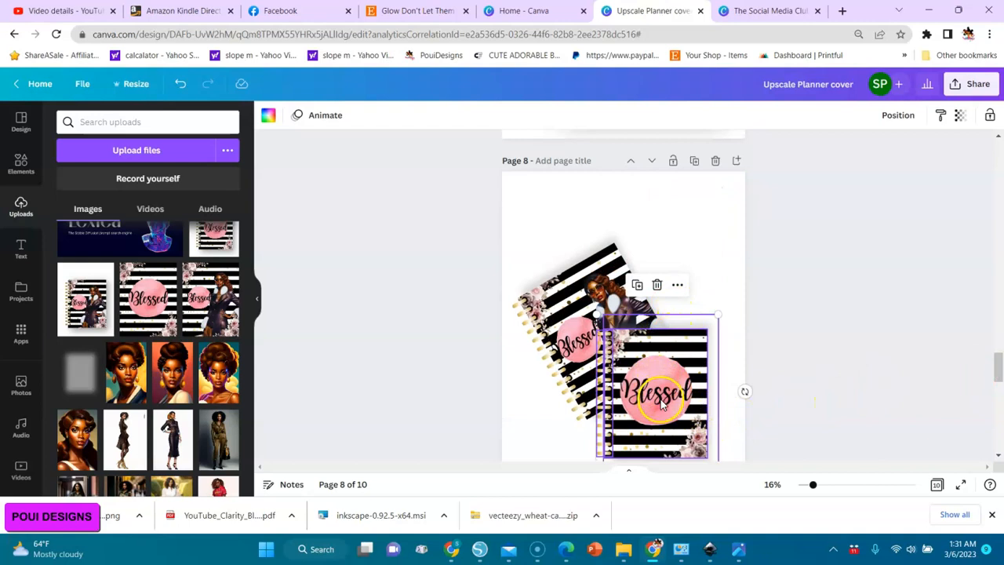
Move the second planner to the right side of page 8, overlapping the first, and tilt it clockwise.
{"action": "left_click_drag", "start_coordinate": [662, 396], "coordinate": [676, 343]}
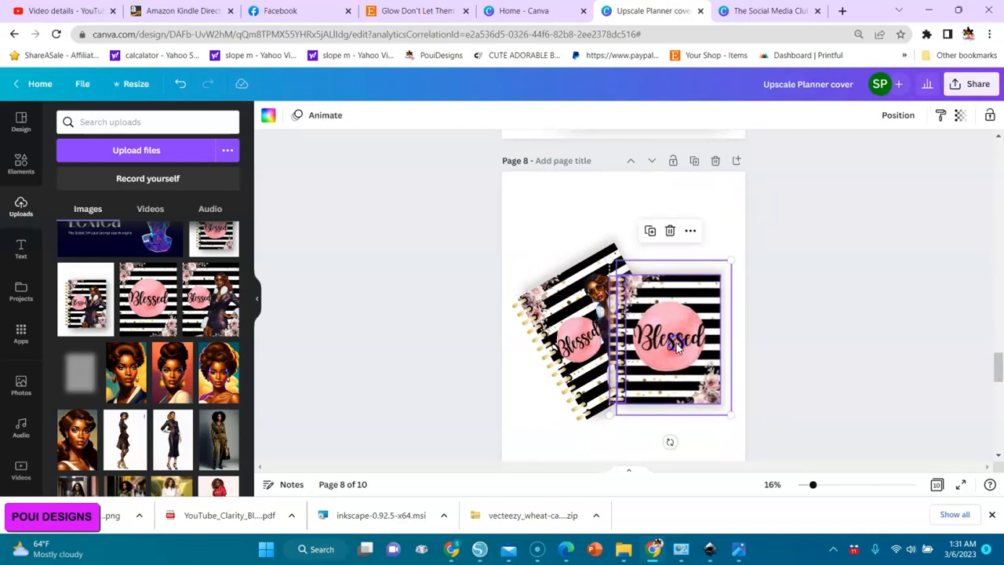
{"action": "left_click_drag", "start_coordinate": [676, 447], "coordinate": [632, 449]}
{"action": "left_click_drag", "start_coordinate": [669, 348], "coordinate": [663, 359]}
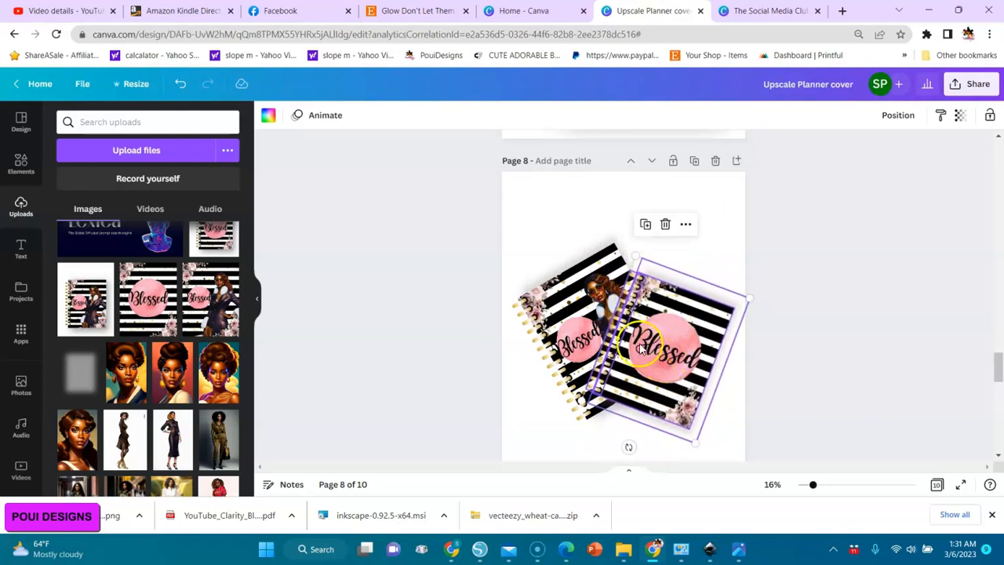
Send the second planner backward behind the cover with the woman and move it slightly up.
{"action": "left_click", "coordinate": [900, 117]}
{"action": "left_click", "coordinate": [845, 151]}
{"action": "left_click", "coordinate": [845, 151]}
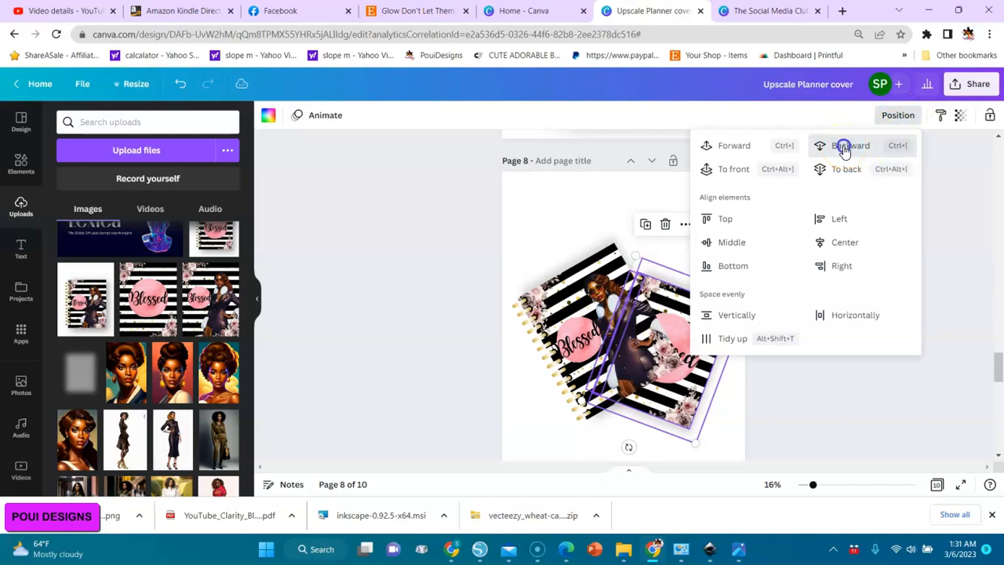
{"action": "left_click", "coordinate": [813, 400]}
{"action": "left_click_drag", "start_coordinate": [705, 345], "coordinate": [704, 307]}
{"action": "left_click", "coordinate": [790, 349]}
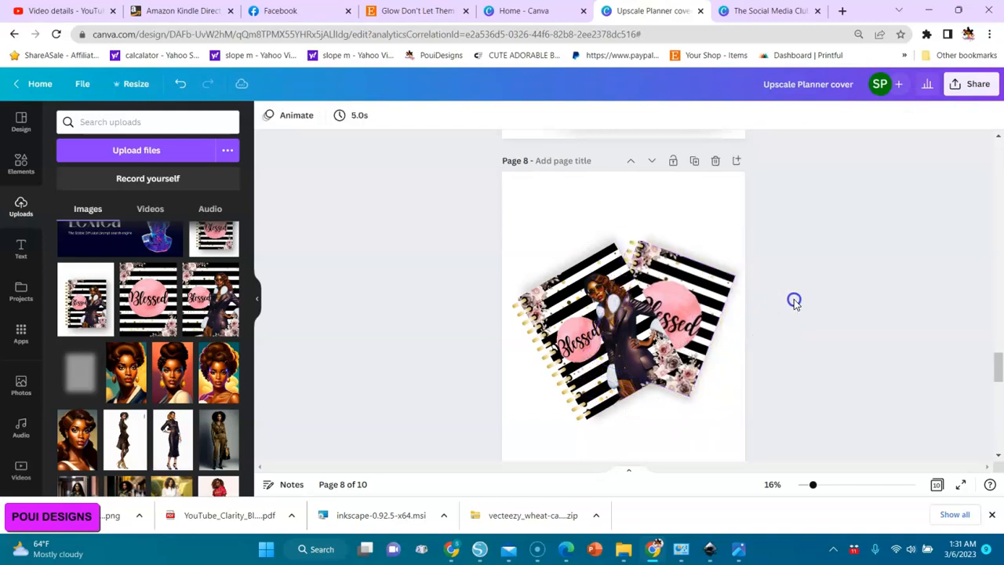
Select both planners on page 8 and shift them slightly to center the pair horizontally.
{"action": "left_click_drag", "start_coordinate": [820, 202], "coordinate": [483, 474]}
{"action": "left_click_drag", "start_coordinate": [619, 389], "coordinate": [616, 388]}
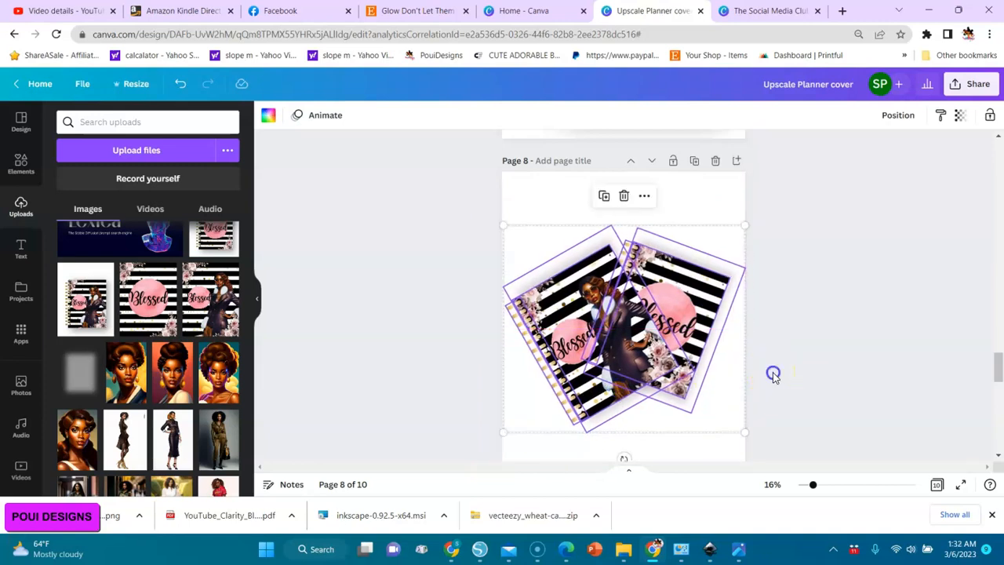
{"action": "left_click", "coordinate": [773, 375]}
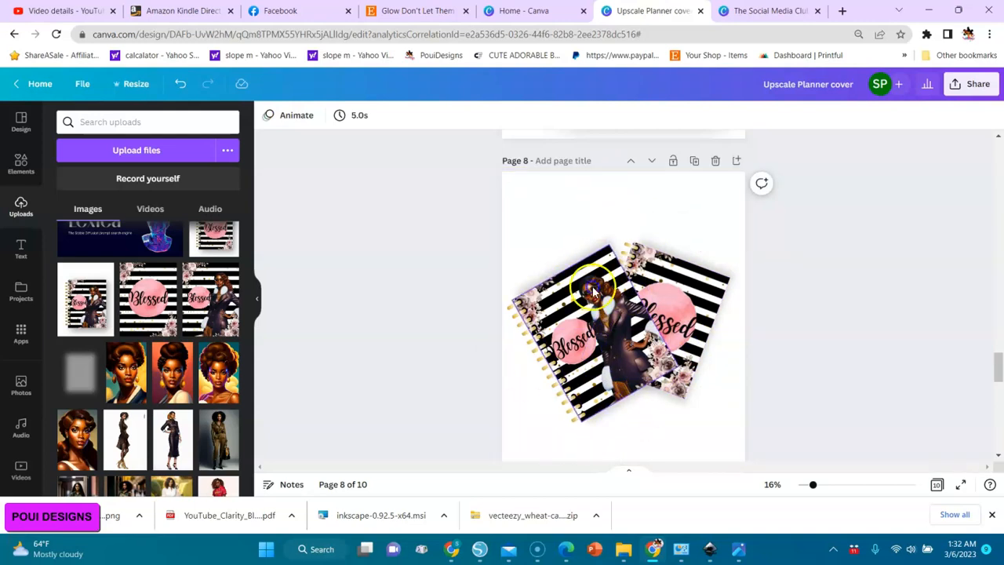
{"action": "left_click", "coordinate": [876, 287]}
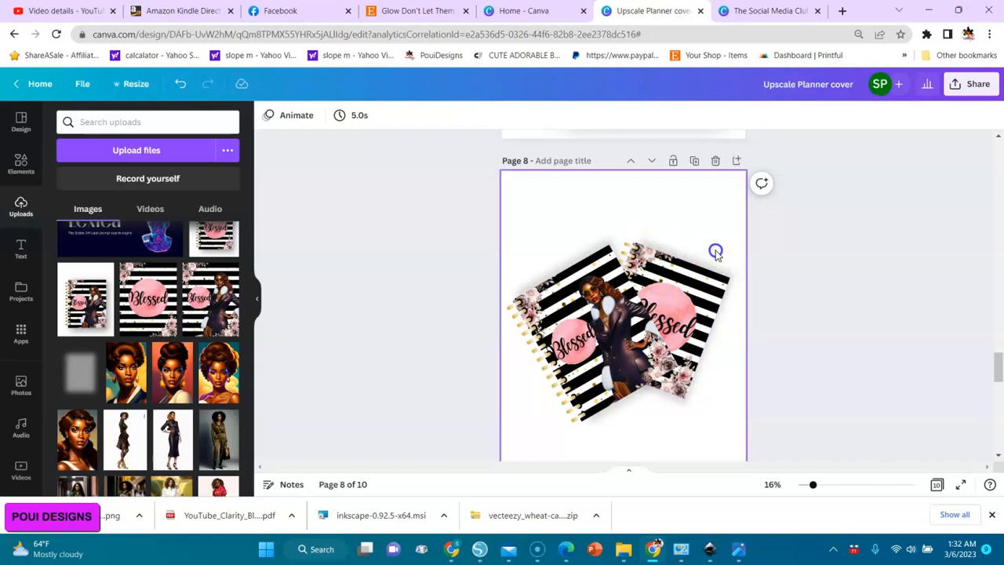
Download only the current page 8 as a PNG with a transparent background.
{"action": "left_click", "coordinate": [969, 90]}
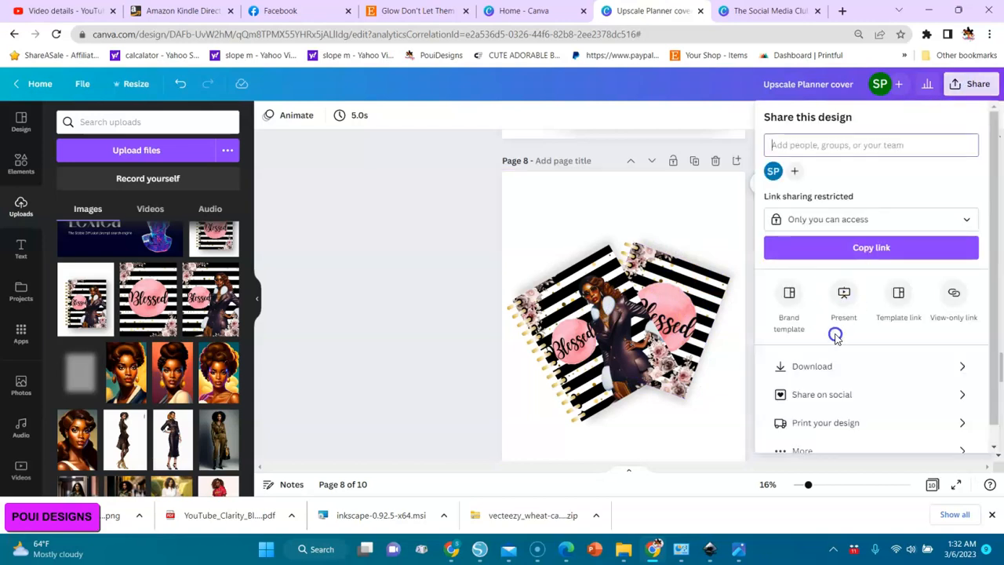
{"action": "left_click", "coordinate": [815, 366]}
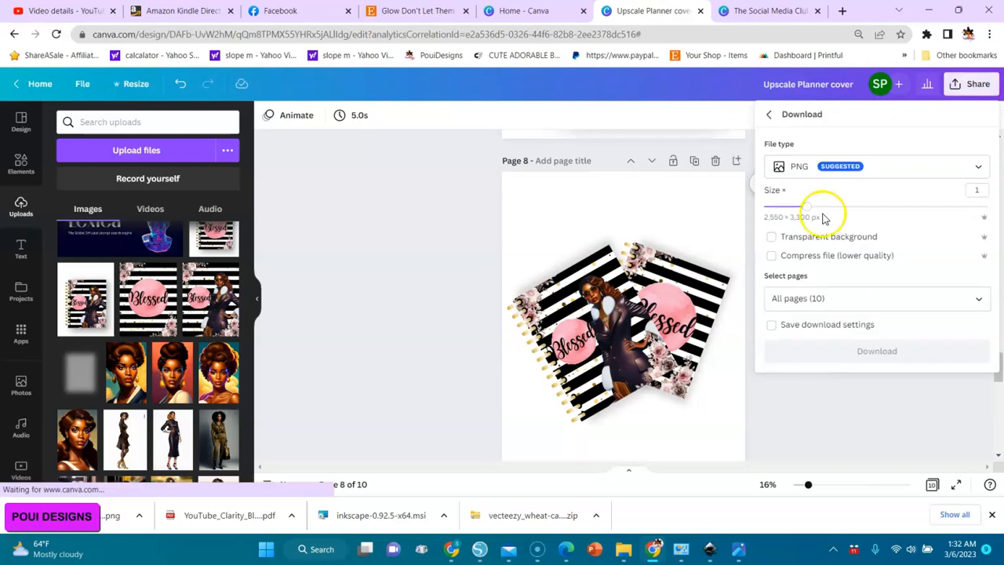
{"action": "left_click", "coordinate": [771, 239]}
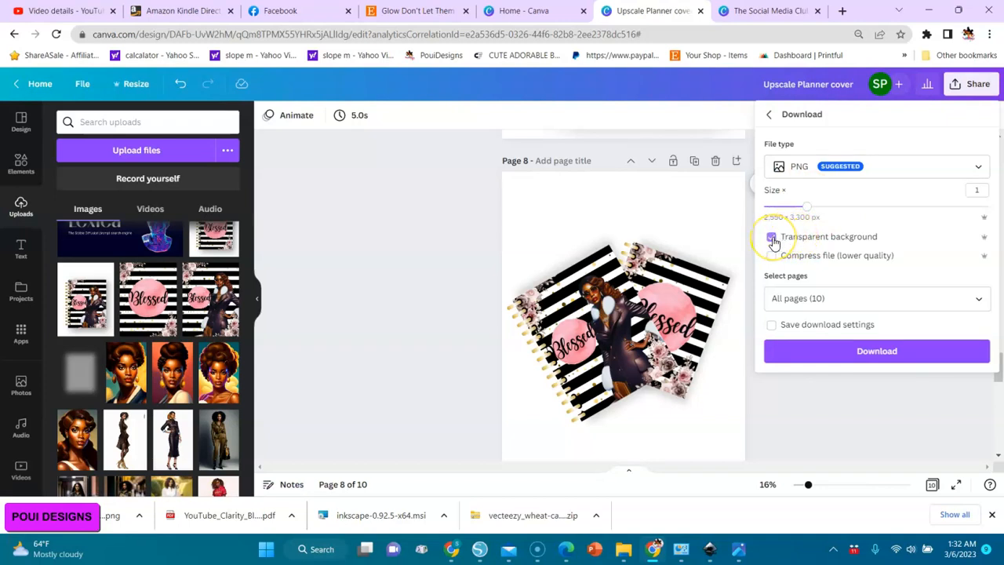
{"action": "left_click", "coordinate": [982, 302]}
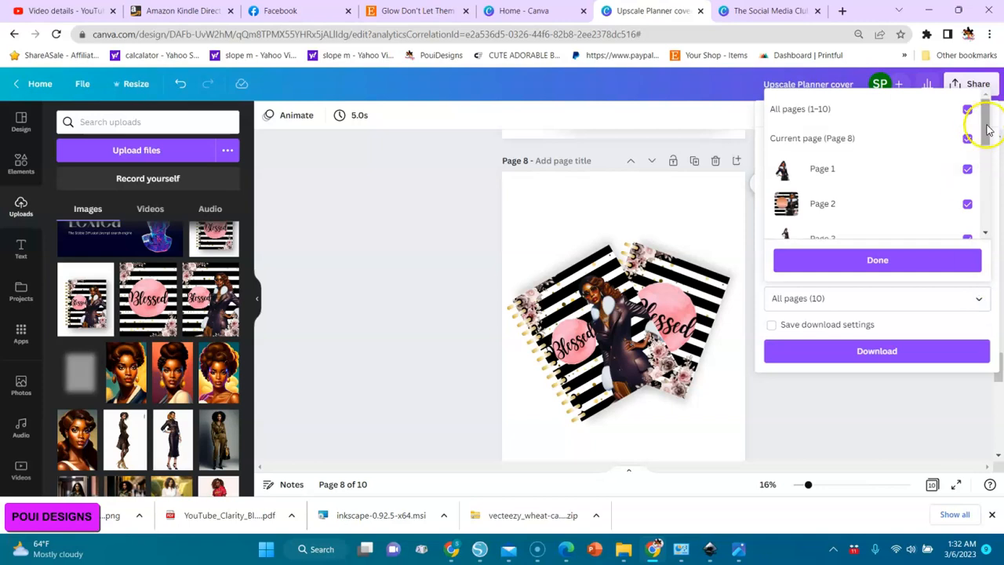
{"action": "left_click", "coordinate": [968, 110]}
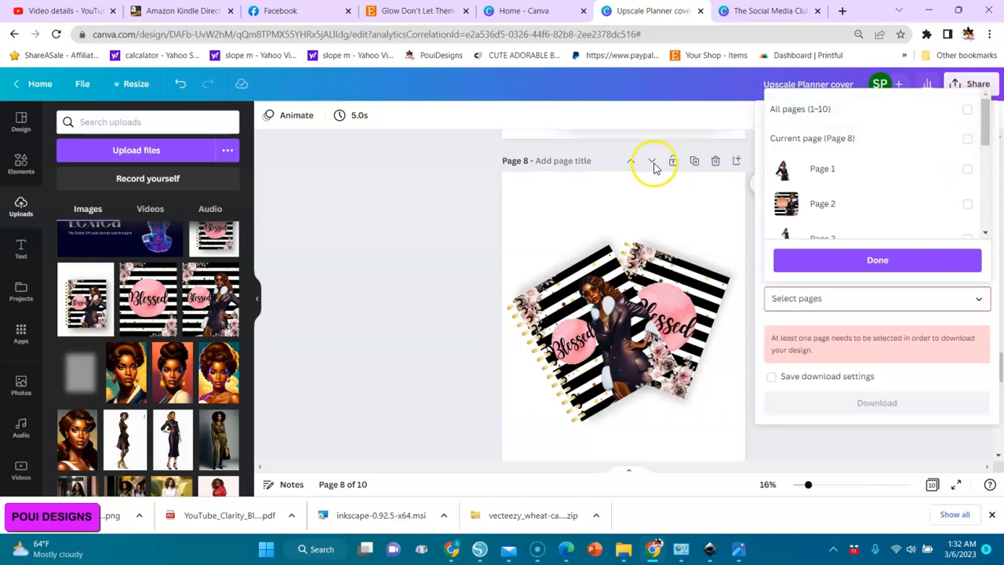
{"action": "left_click", "coordinate": [968, 140]}
{"action": "left_click", "coordinate": [873, 259]}
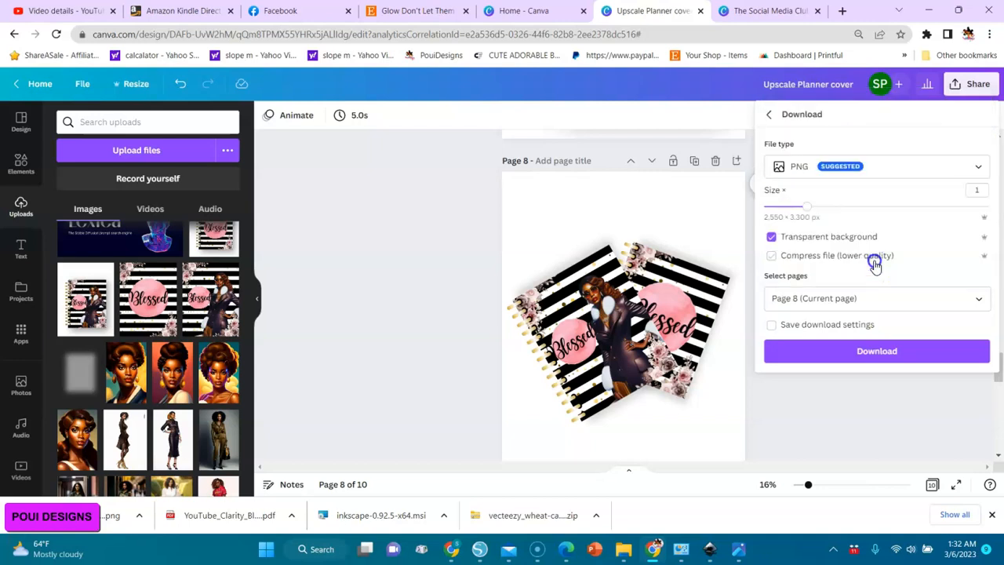
{"action": "left_click", "coordinate": [876, 351]}
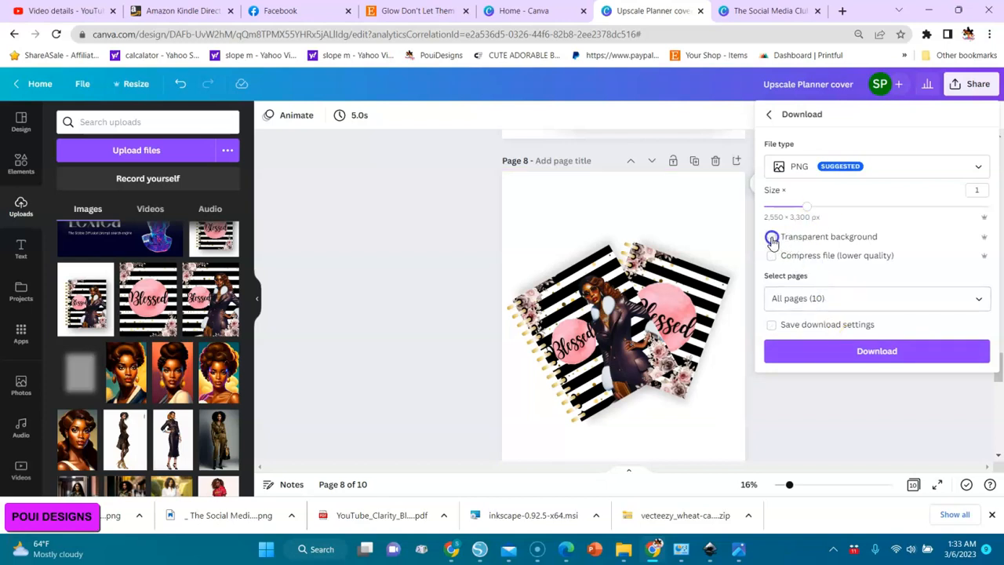
Download only page 8 again as a PNG, this time without the transparent background.
{"action": "left_click", "coordinate": [842, 301]}
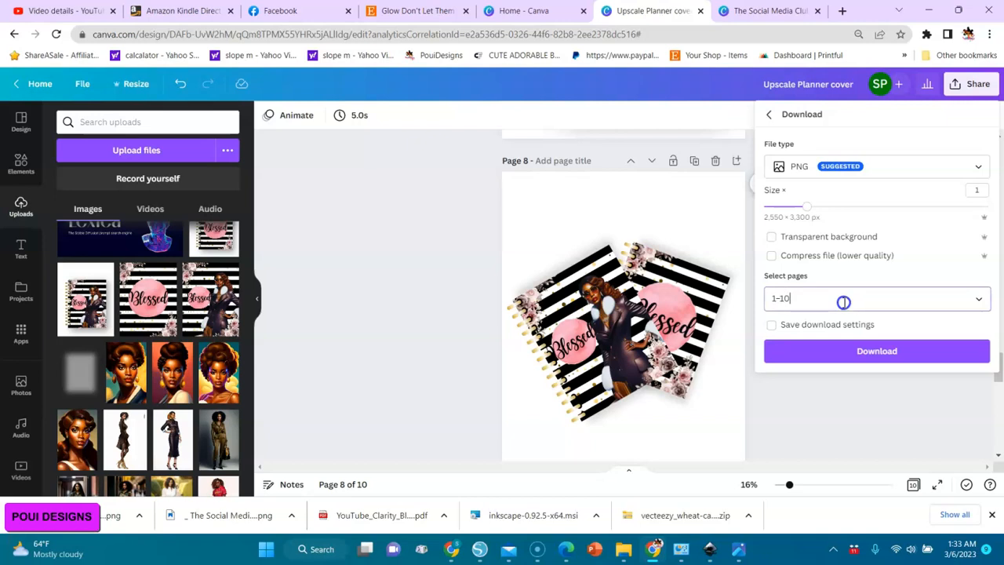
{"action": "left_click", "coordinate": [967, 109]}
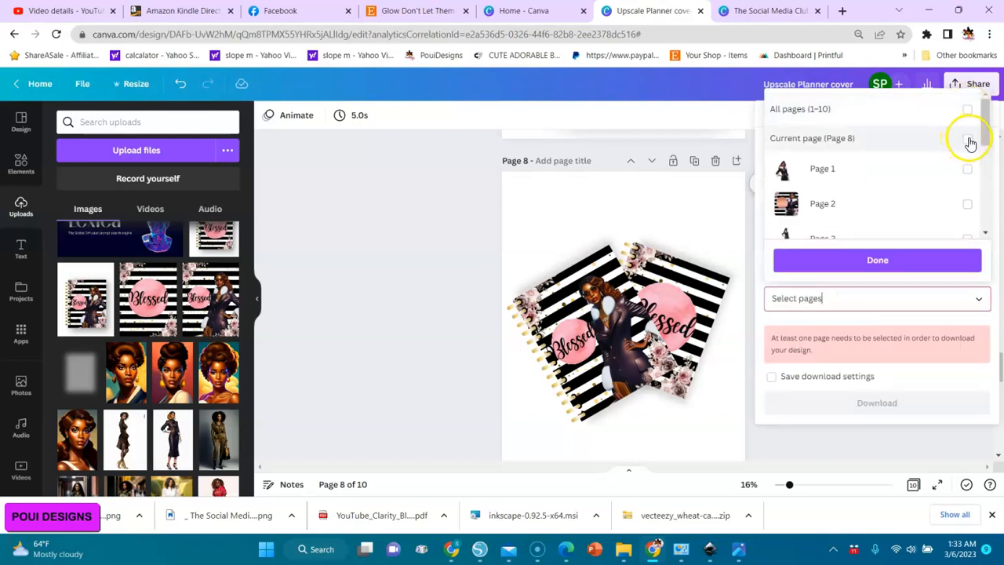
{"action": "left_click", "coordinate": [969, 140]}
{"action": "left_click", "coordinate": [870, 261]}
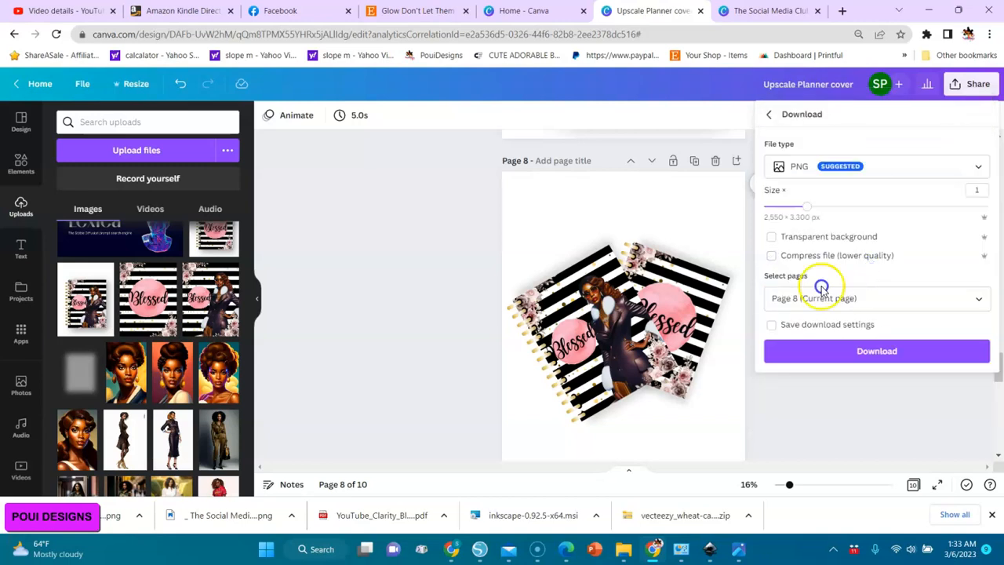
{"action": "left_click", "coordinate": [869, 353]}
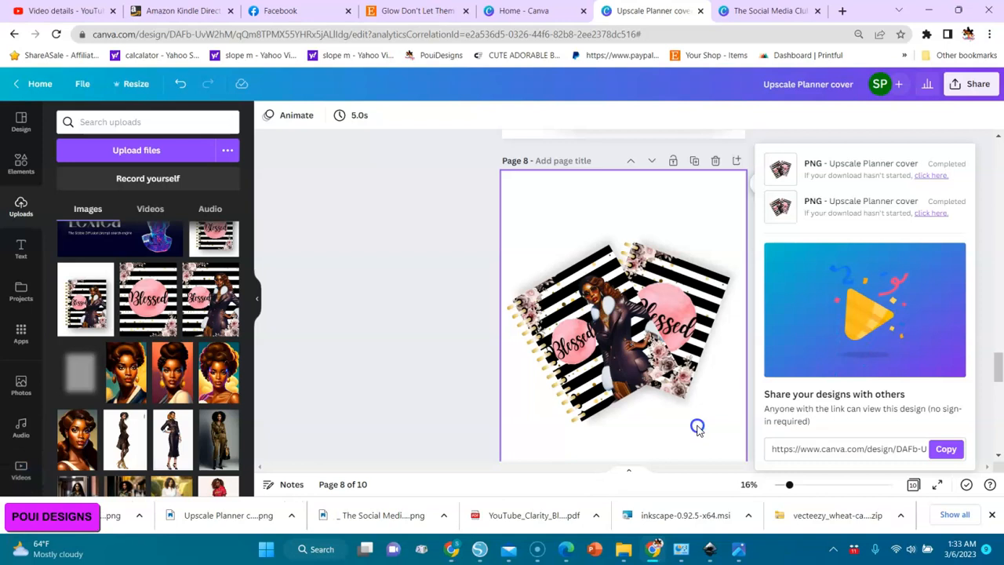
Switch to File Explorer and view the exported planner covers in the Downloads folder.
{"action": "left_click", "coordinate": [621, 553]}
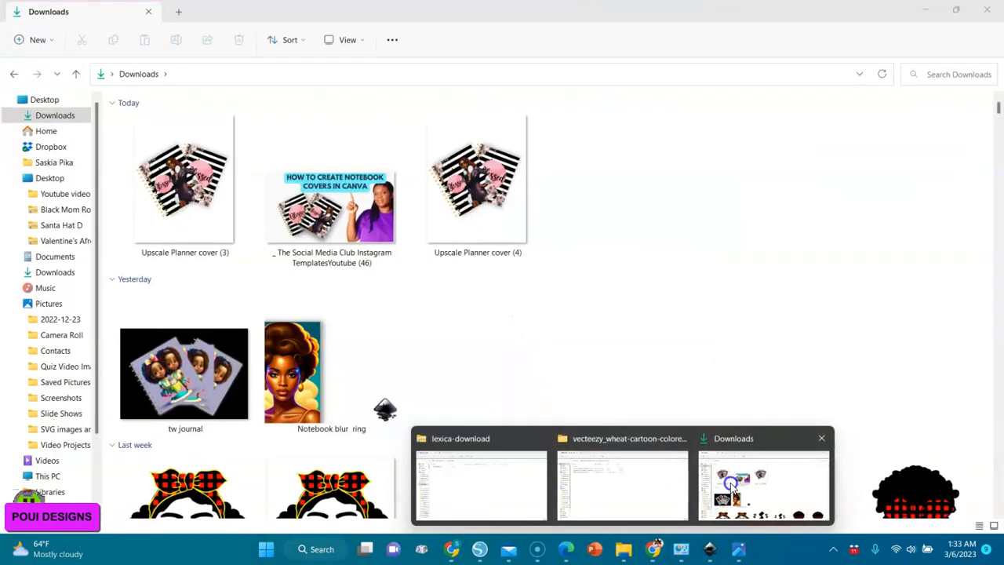
{"action": "left_click", "coordinate": [710, 487]}
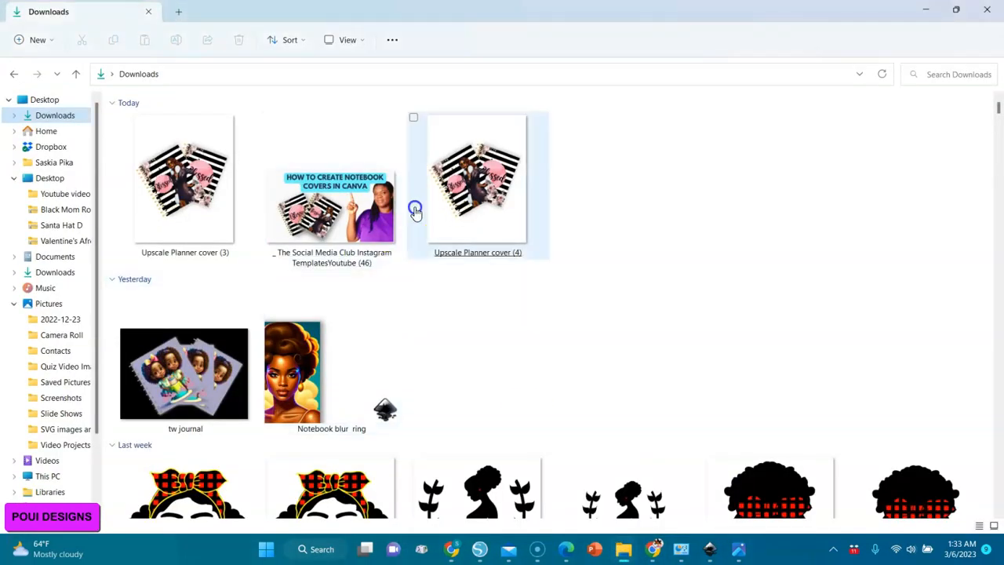